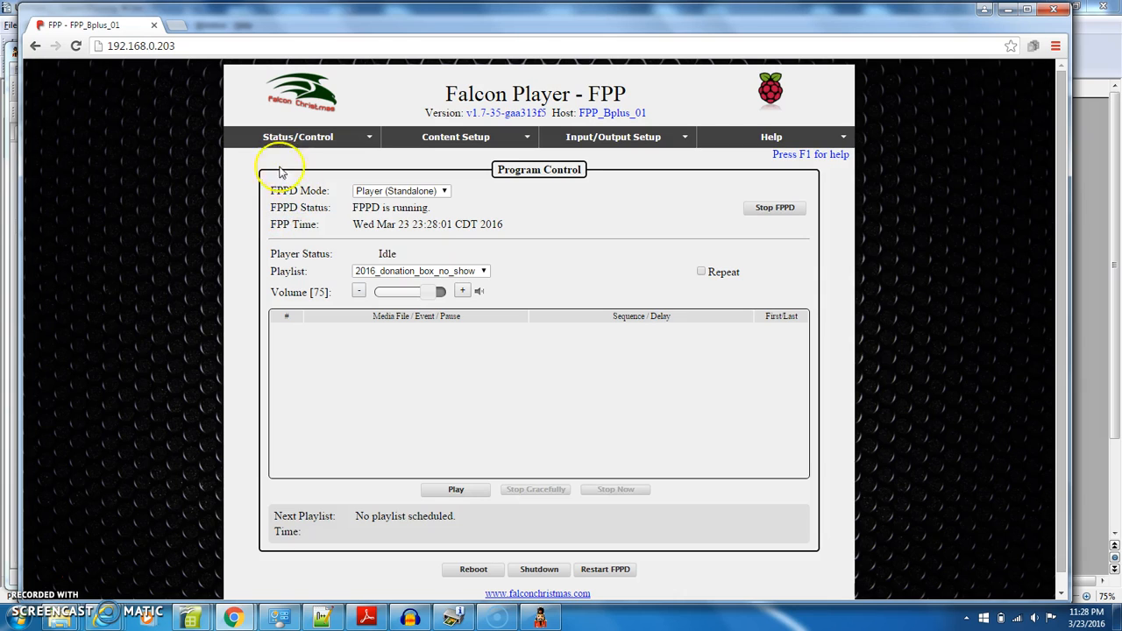
# Step: Open the Falcon Player Events page to view the major and minor event control channels
pyautogui.moveTo(288, 138)
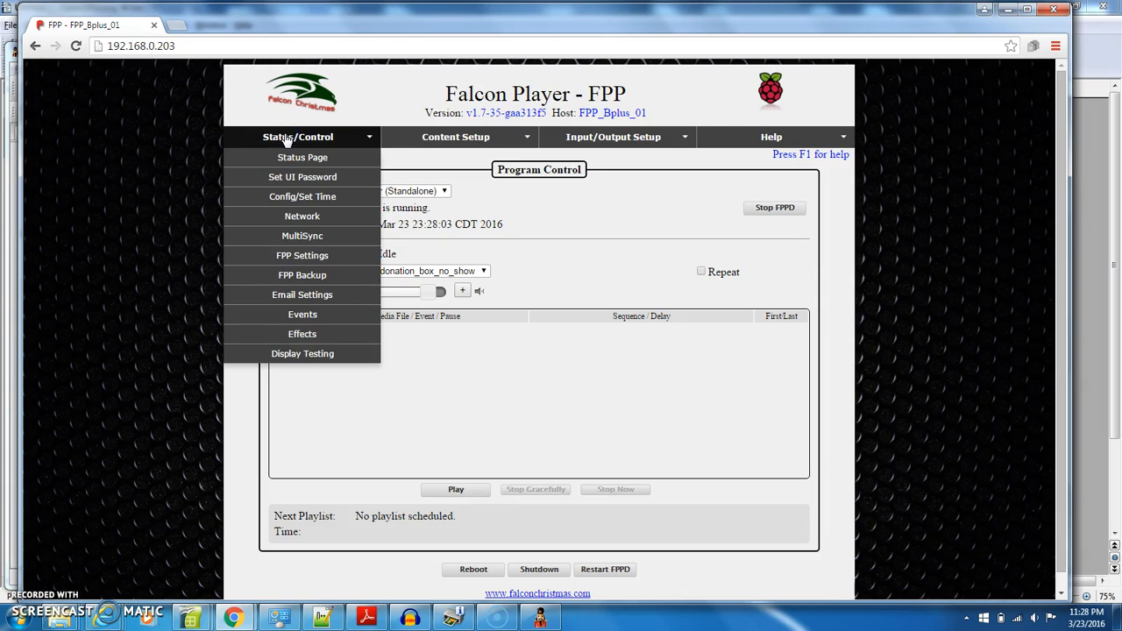
pyautogui.click(282, 314)
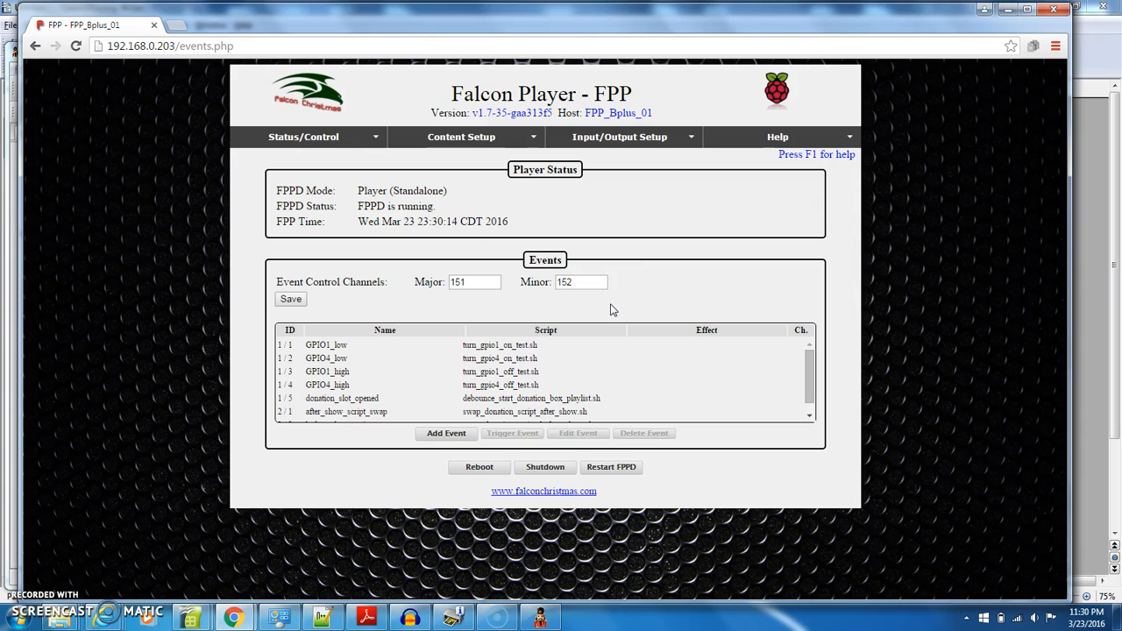
# Step: Switch to xLights and look through the layout's preview models, including the 360 Pixel Megatree, 2x2_p10_matrix and the control models
pyautogui.click(540, 618)
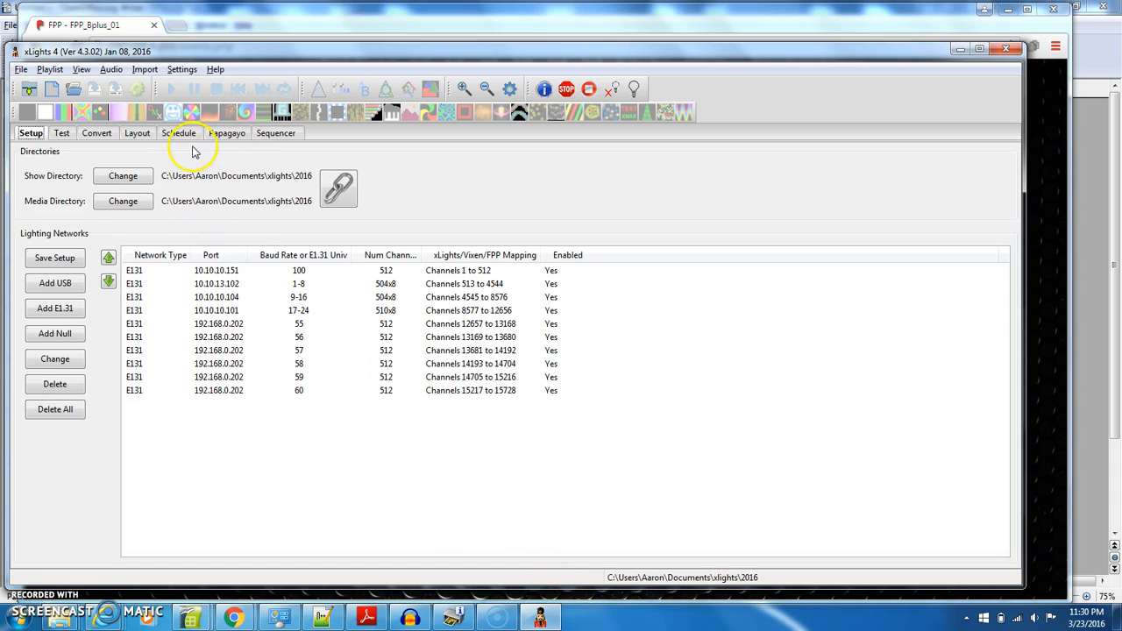
pyautogui.click(140, 137)
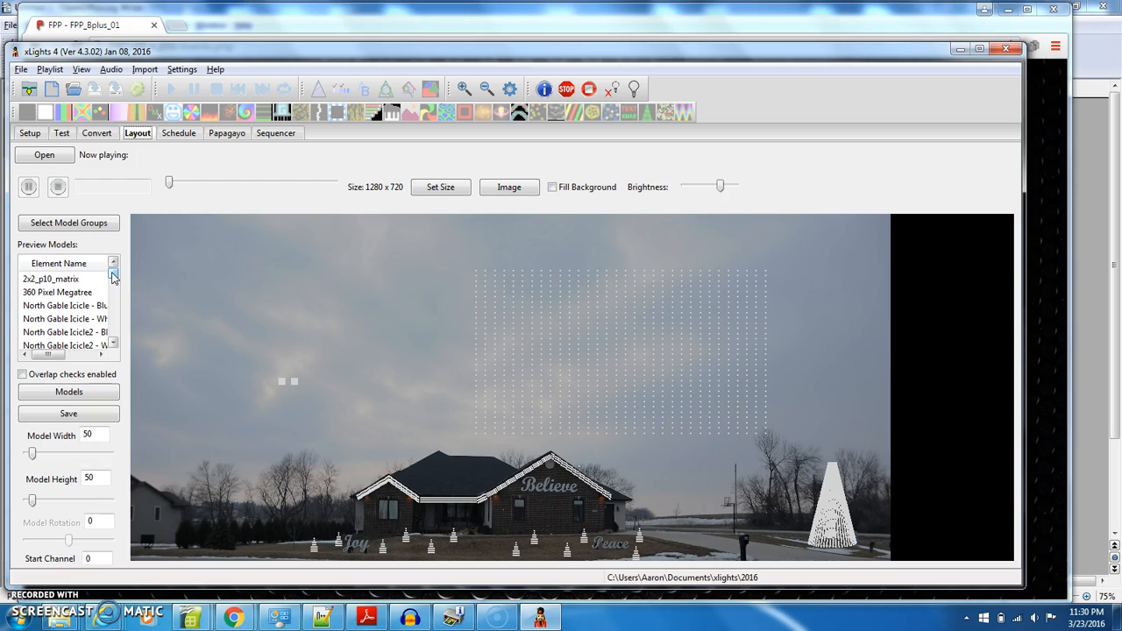
pyautogui.moveTo(113, 276); pyautogui.dragTo(112, 275)
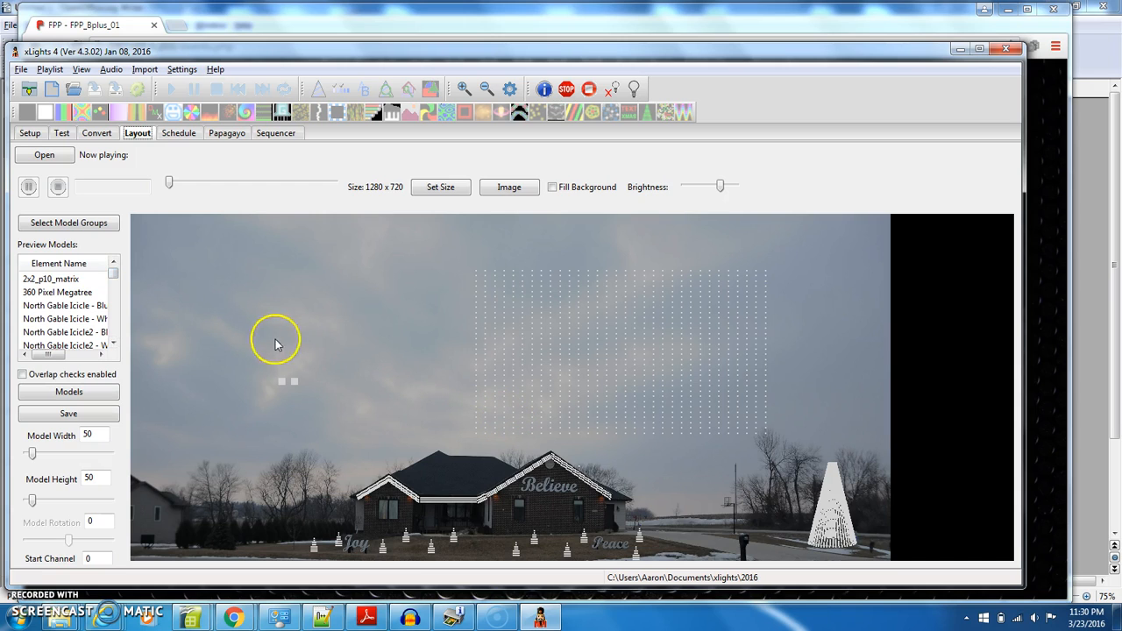
pyautogui.click(84, 292)
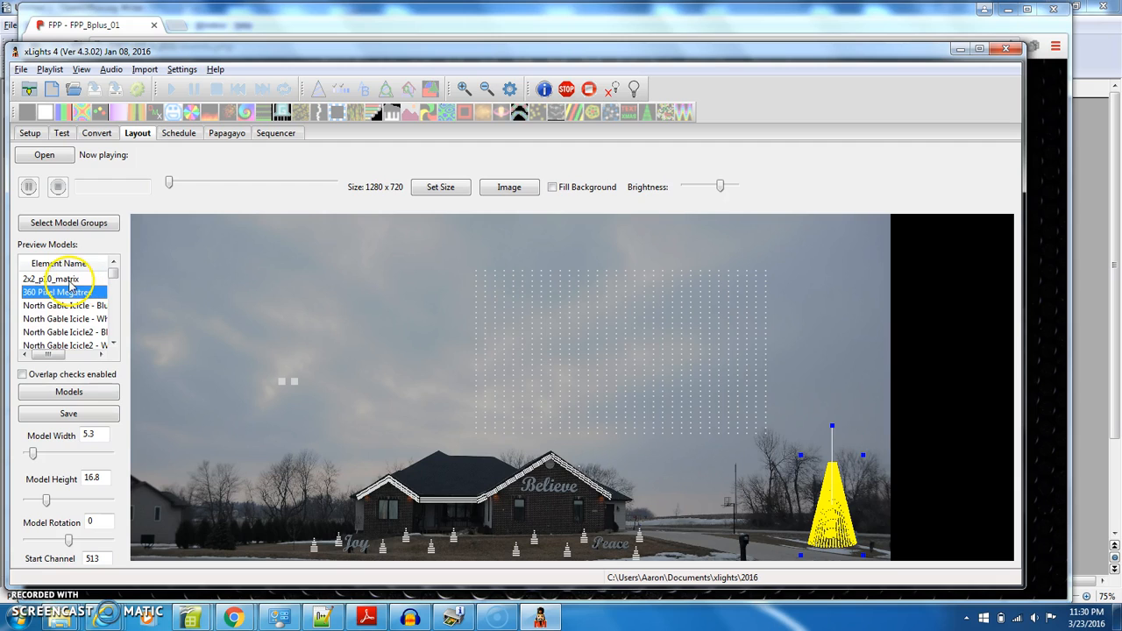
pyautogui.click(68, 279)
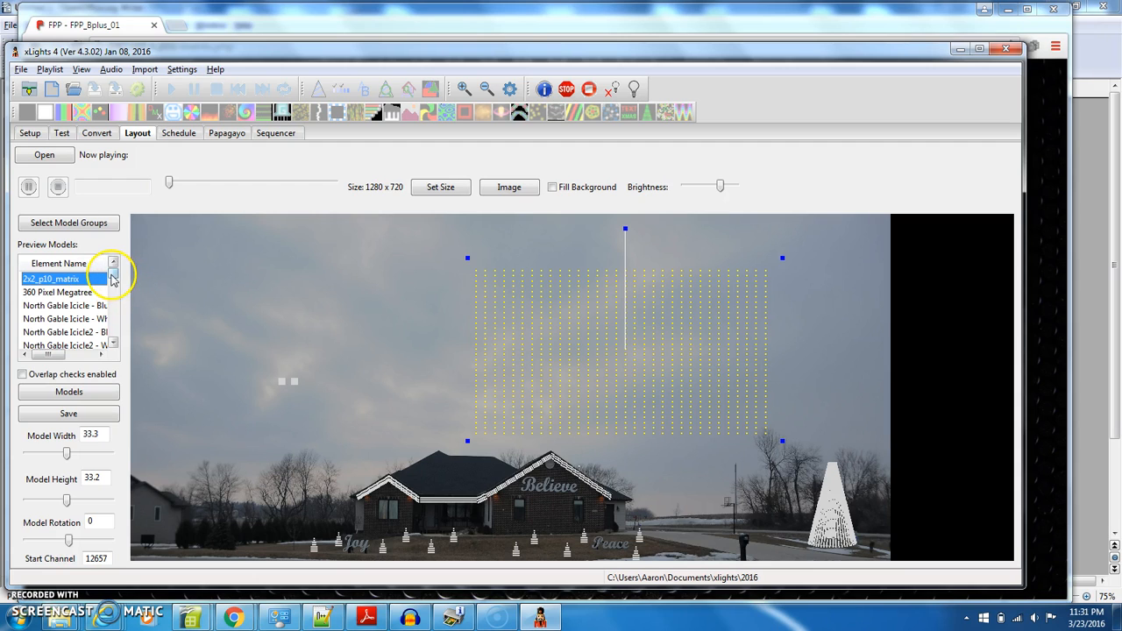
pyautogui.moveTo(112, 279); pyautogui.dragTo(114, 338)
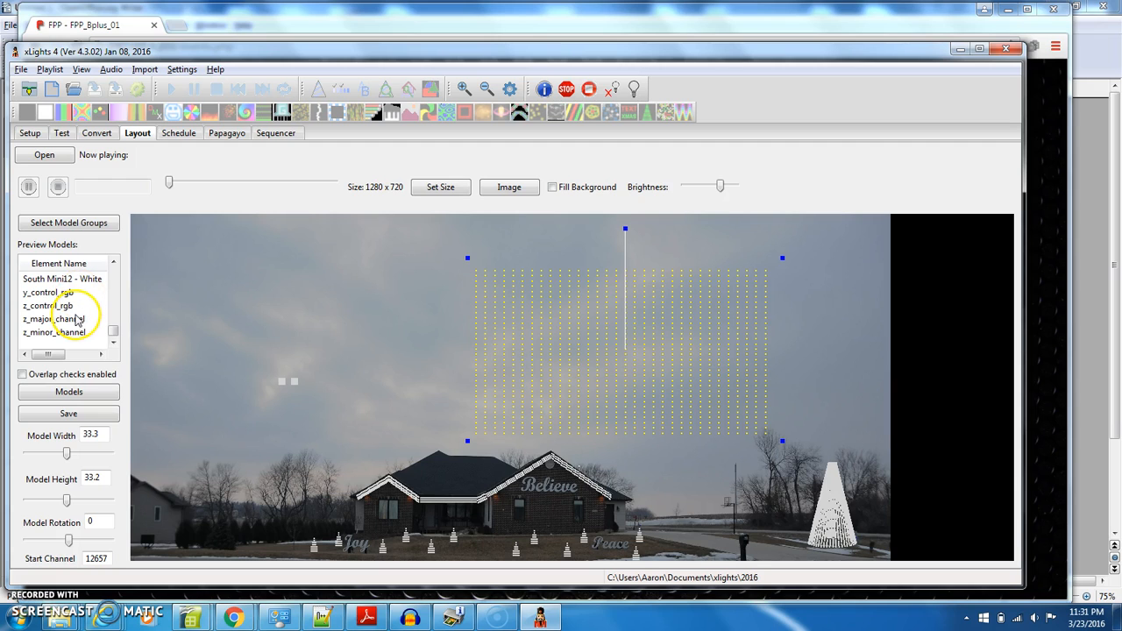
# Step: Open the settings of the z_control_rgb model for modification from the model list
pyautogui.click(83, 392)
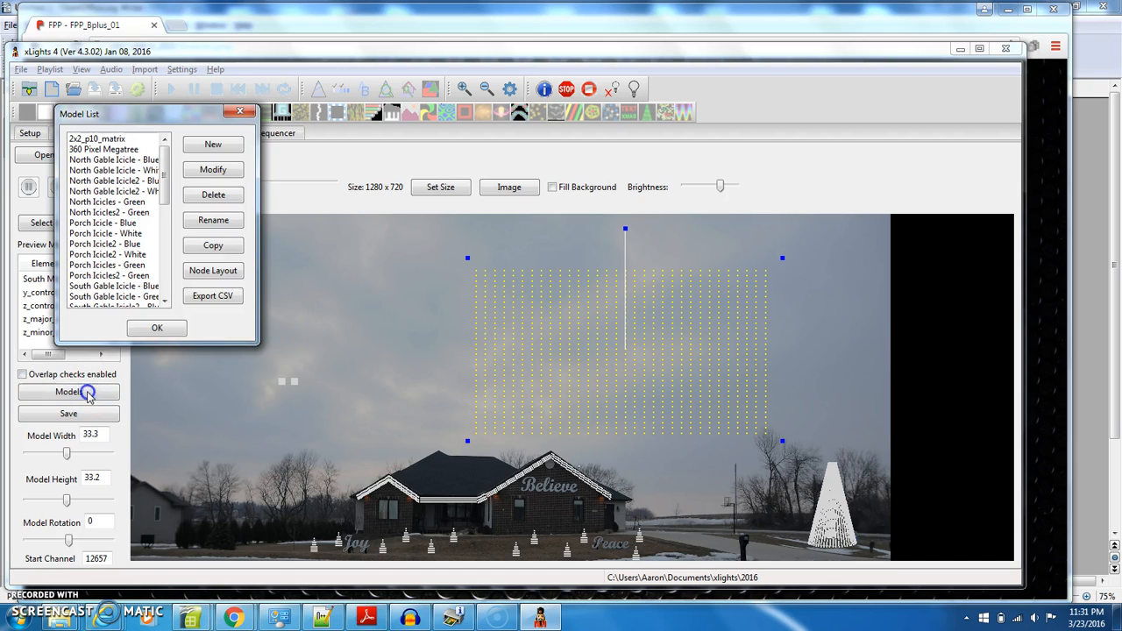
pyautogui.scroll(-10, 149, 245)
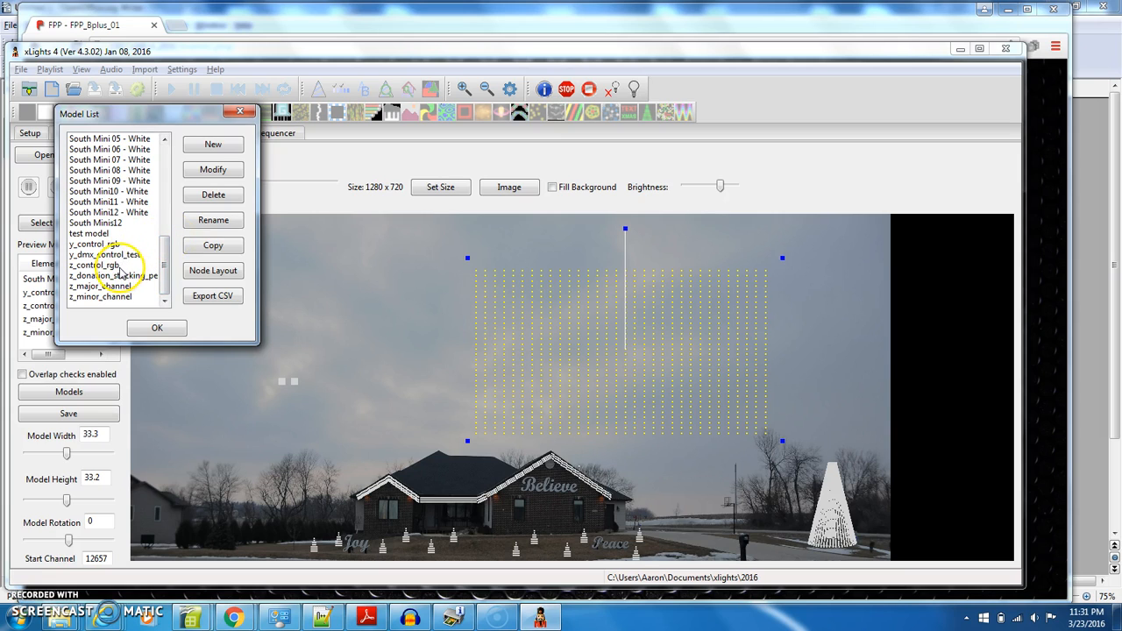
pyautogui.click(116, 265)
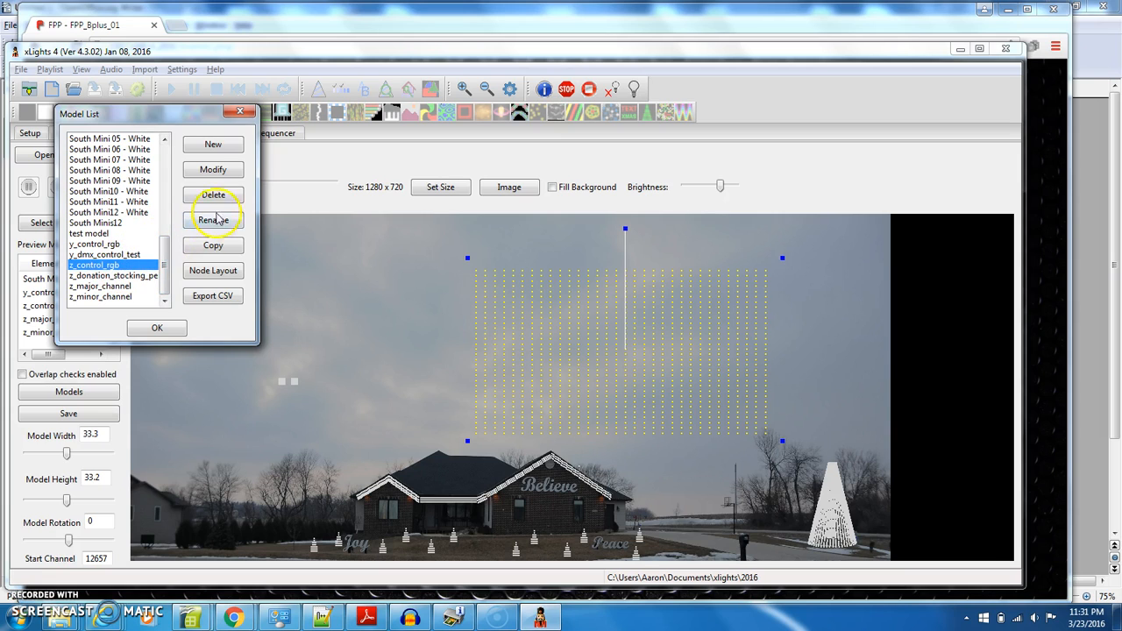
pyautogui.click(214, 170)
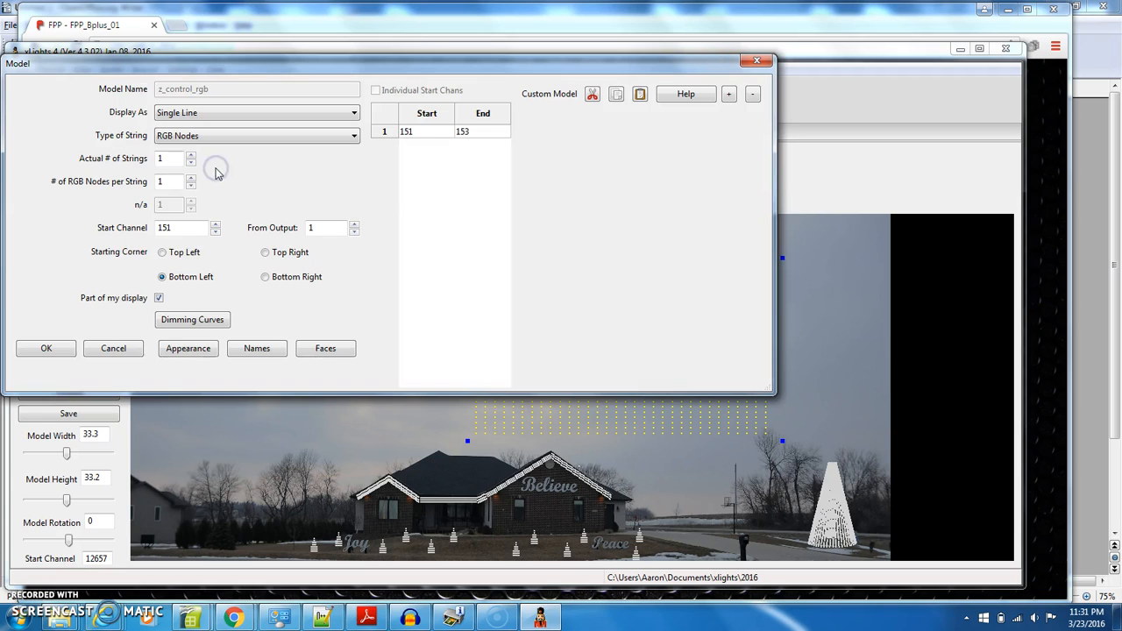
# Step: Choose RGB Nodes as the string type of z_control_rgb, accept the model settings and close the model list
pyautogui.click(189, 119)
pyautogui.click(212, 137)
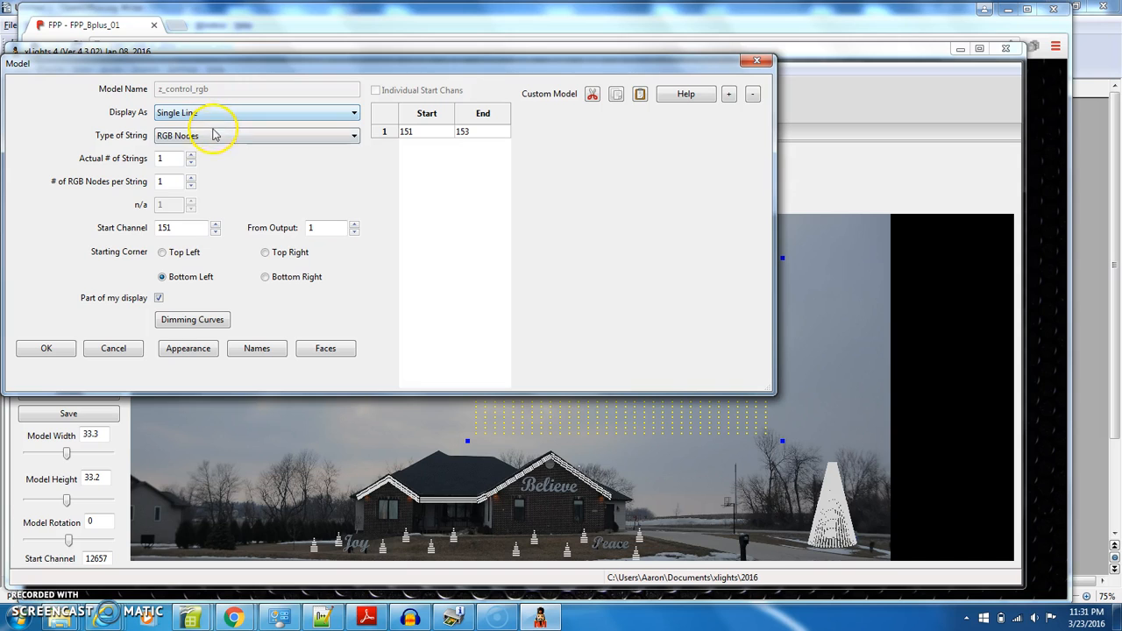
pyautogui.click(212, 141)
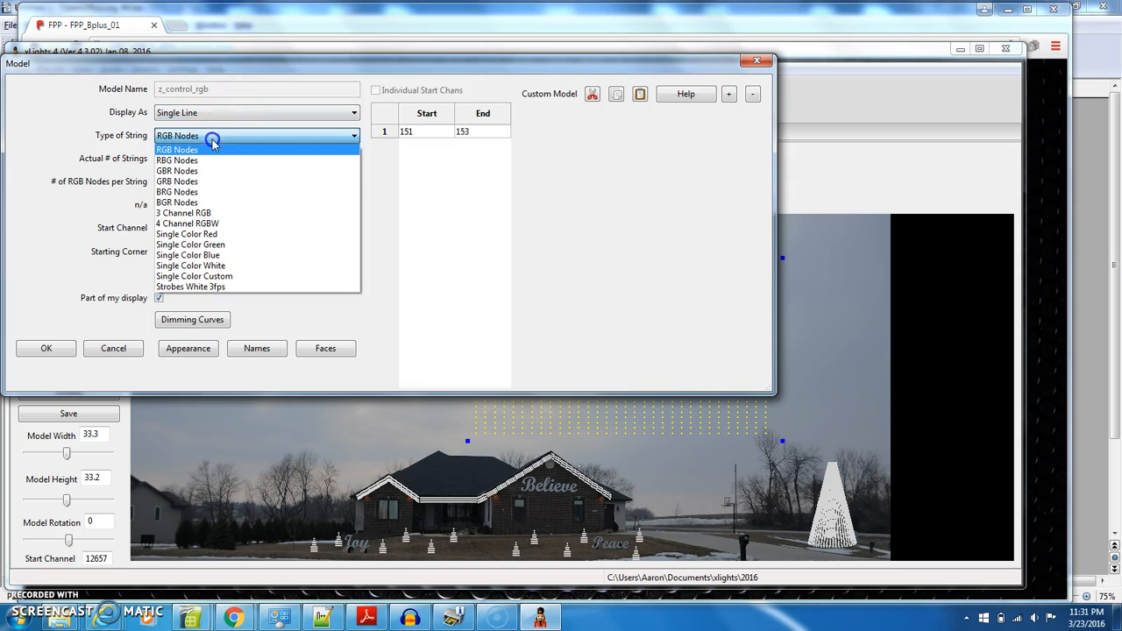
pyautogui.click(230, 230)
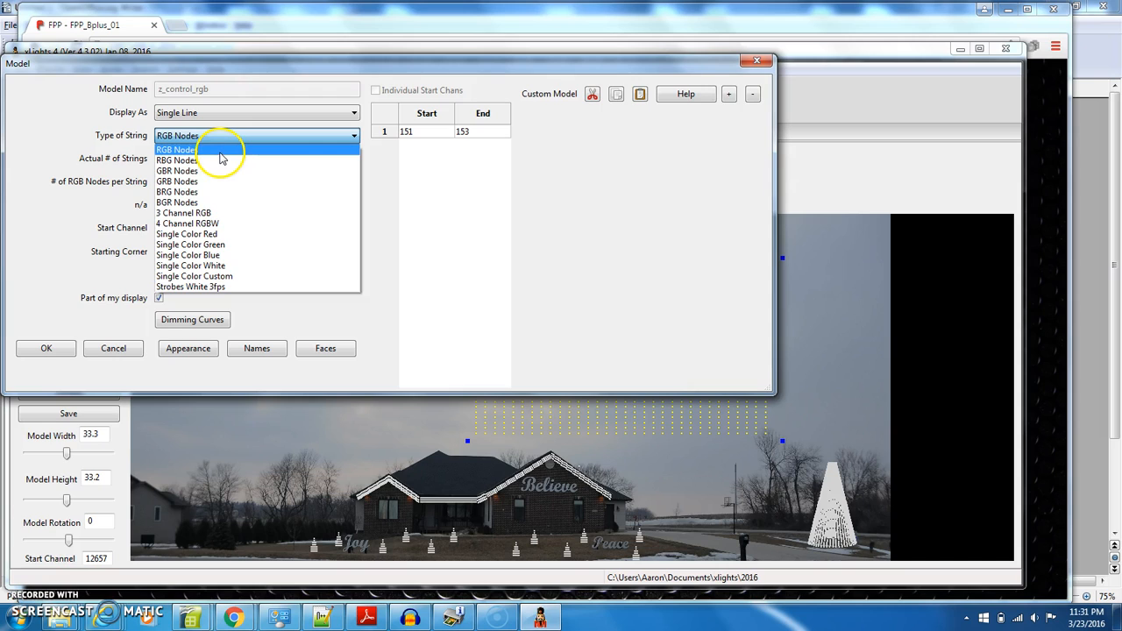
pyautogui.click(219, 151)
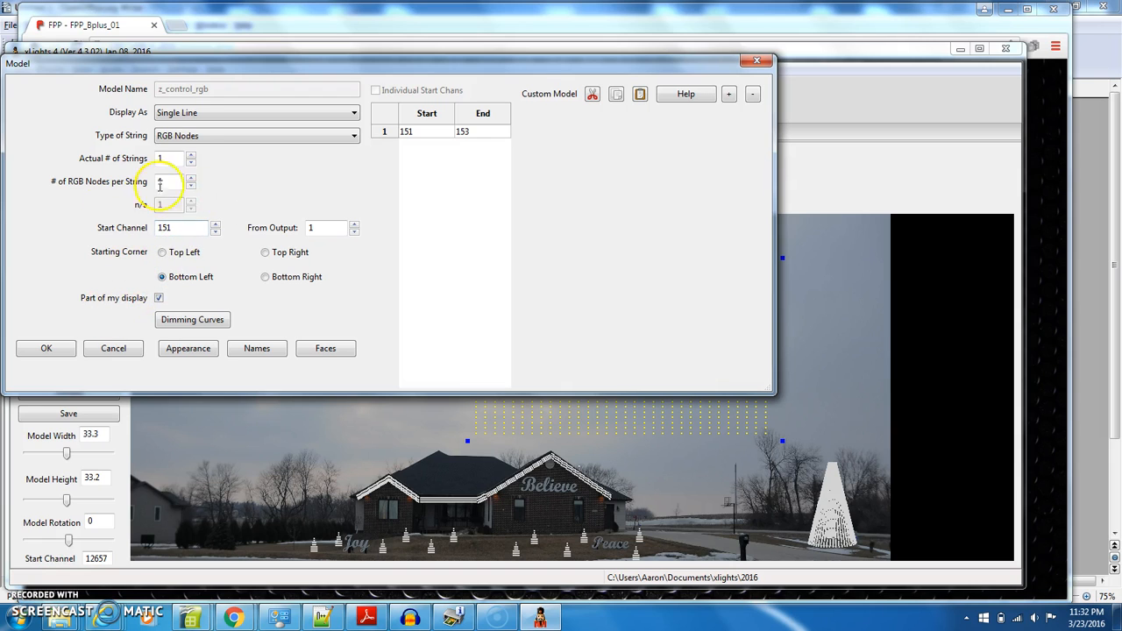
pyautogui.click(61, 351)
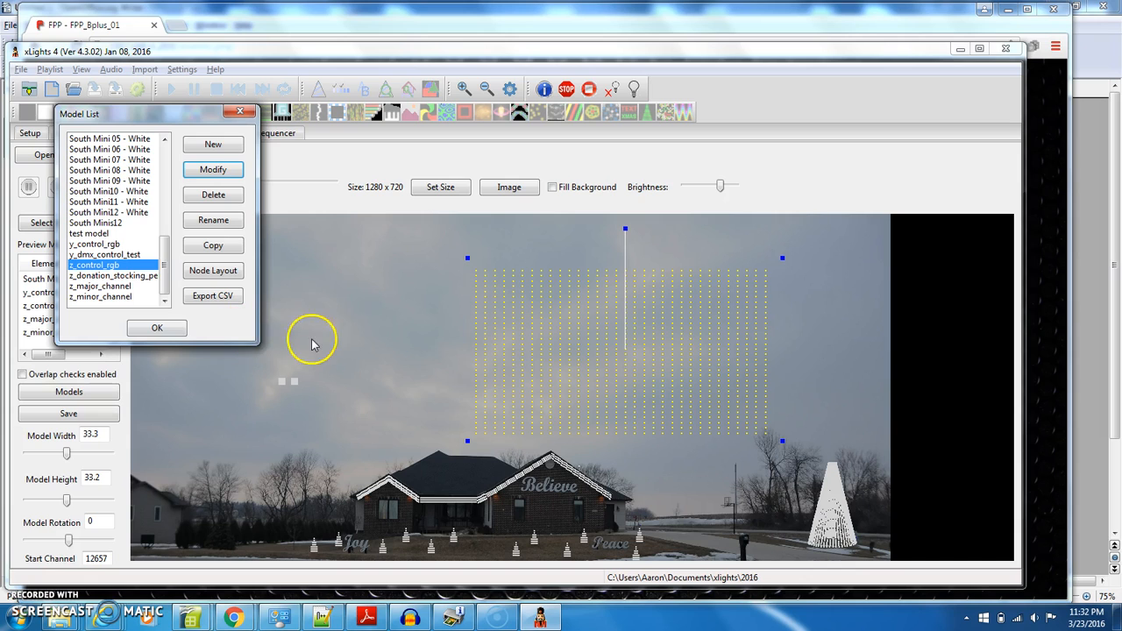
pyautogui.click(178, 328)
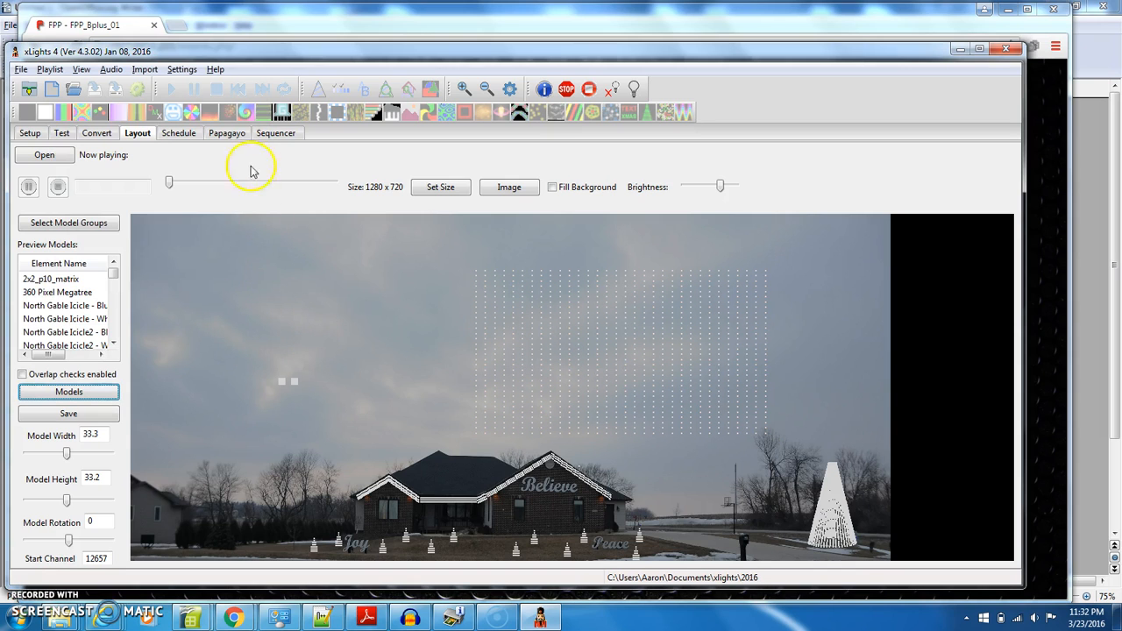
# Step: Start a new animation sequence in the sequencer at 20fps (50ms), skipping the data import
pyautogui.click(267, 134)
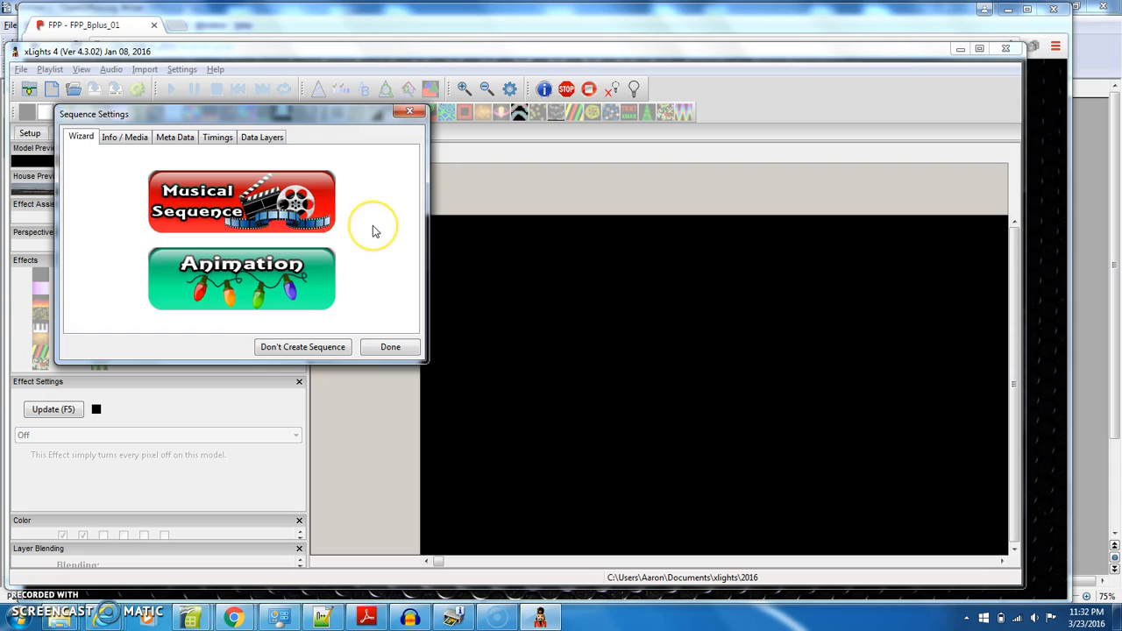
pyautogui.click(261, 281)
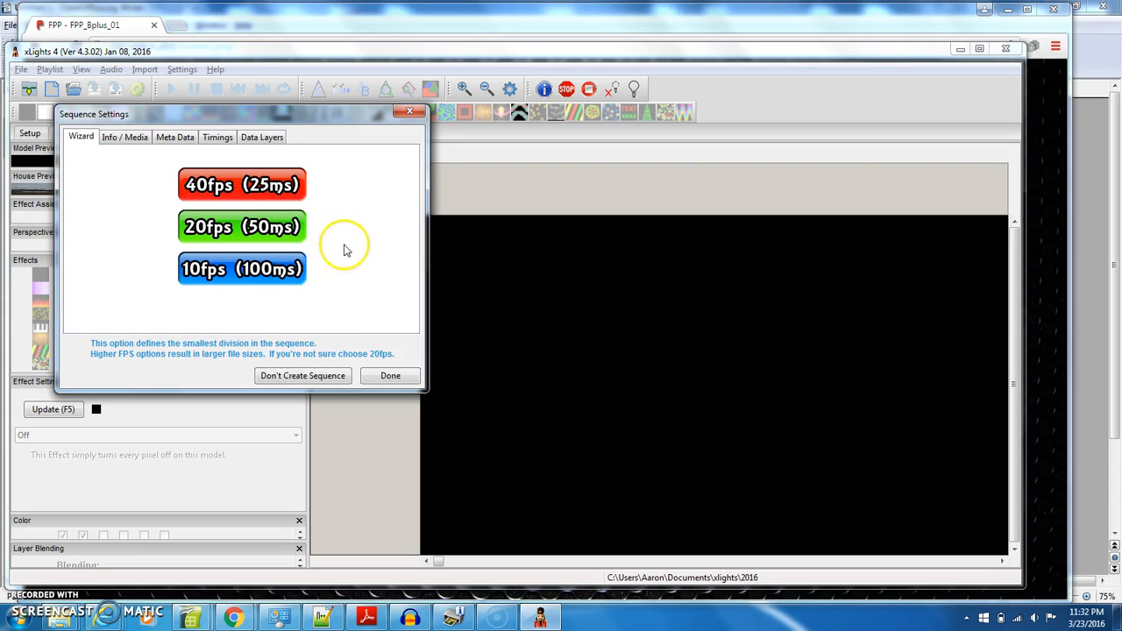
pyautogui.click(253, 228)
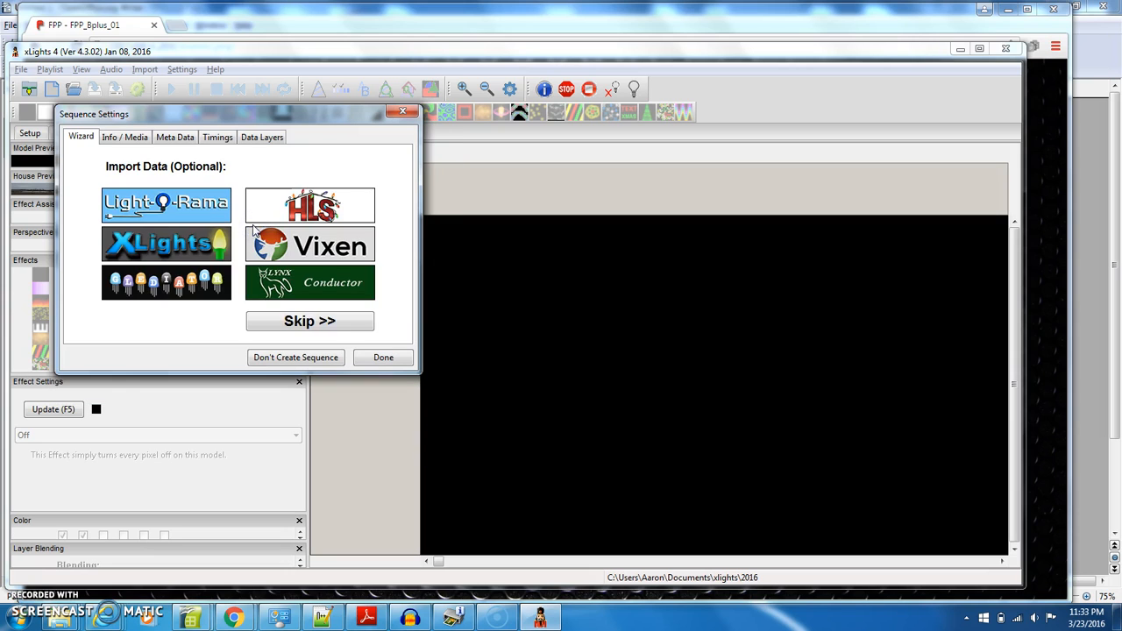
pyautogui.click(311, 324)
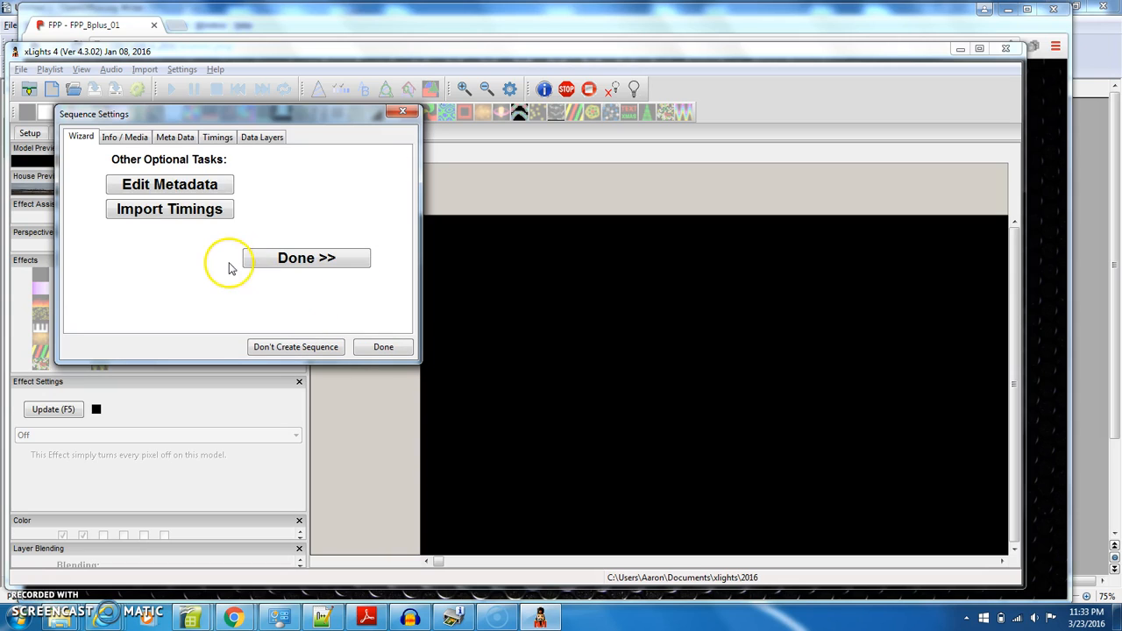
# Step: Add a new timing grid with a 100ms interval and finish the sequence setup
pyautogui.click(210, 211)
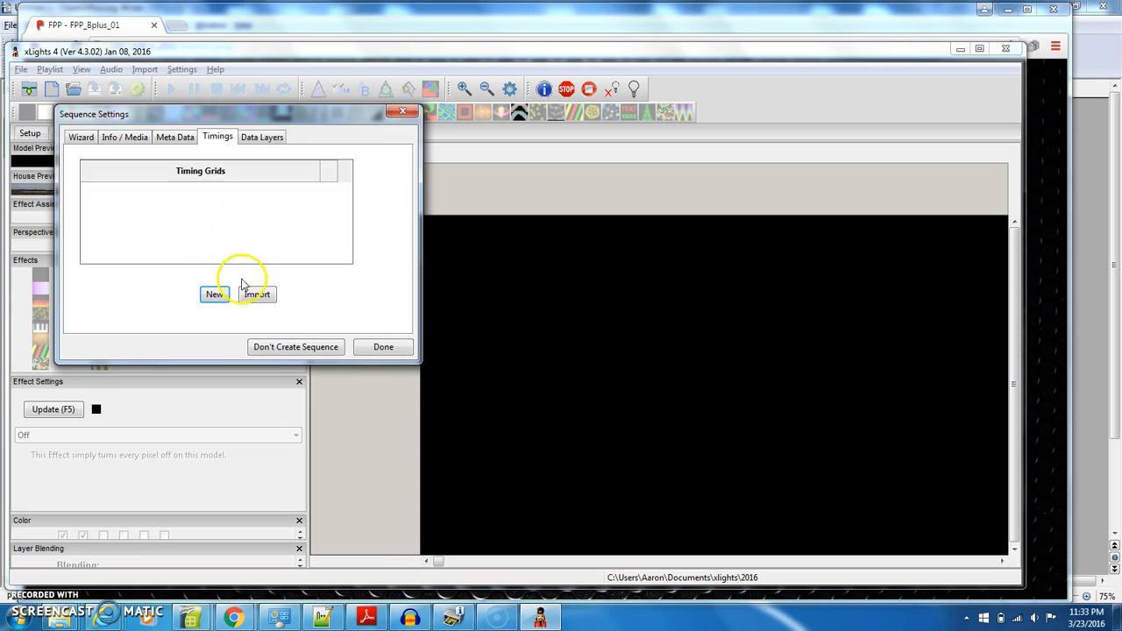
pyautogui.click(216, 296)
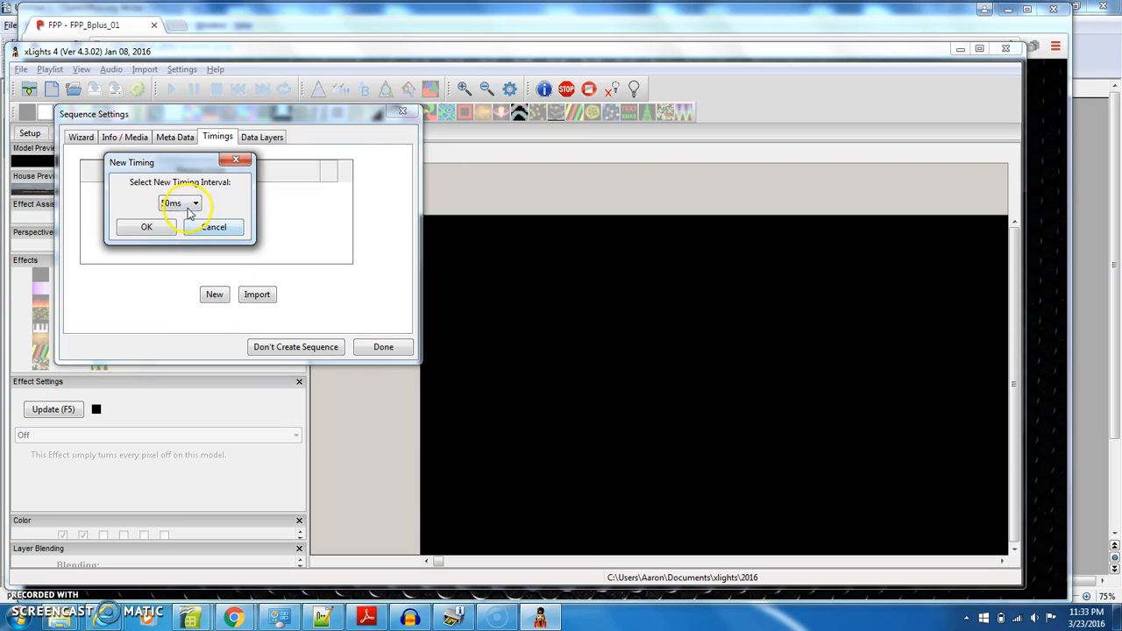
pyautogui.click(181, 203)
pyautogui.click(180, 228)
pyautogui.click(146, 230)
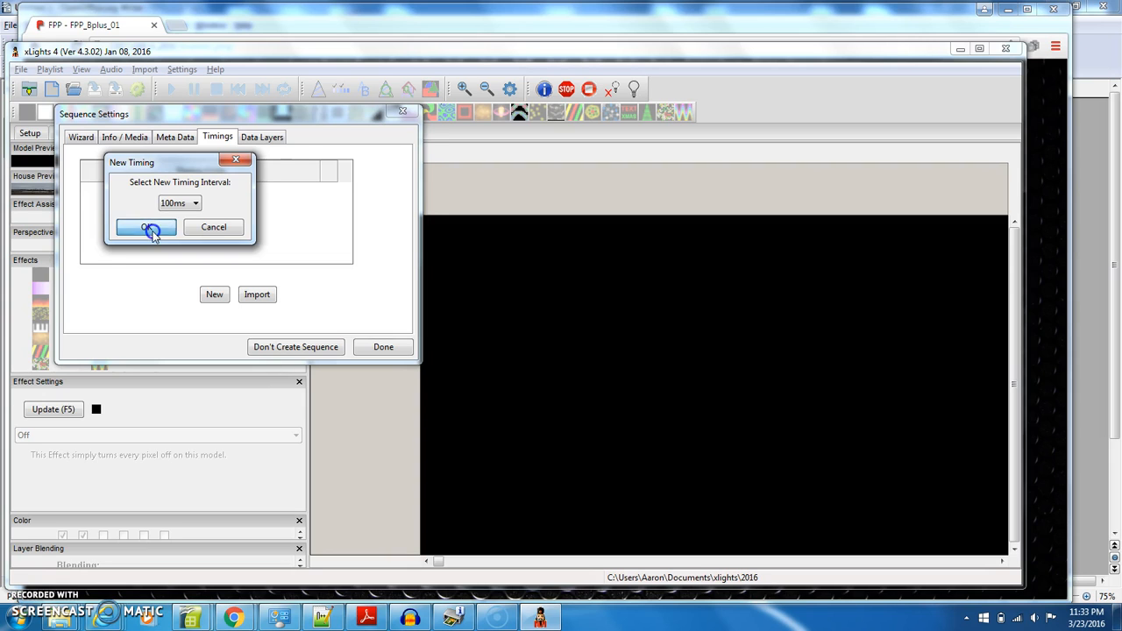
pyautogui.click(394, 348)
# Step: Delete the default New Timing track from the sequence and confirm its removal
pyautogui.rightClick(352, 239)
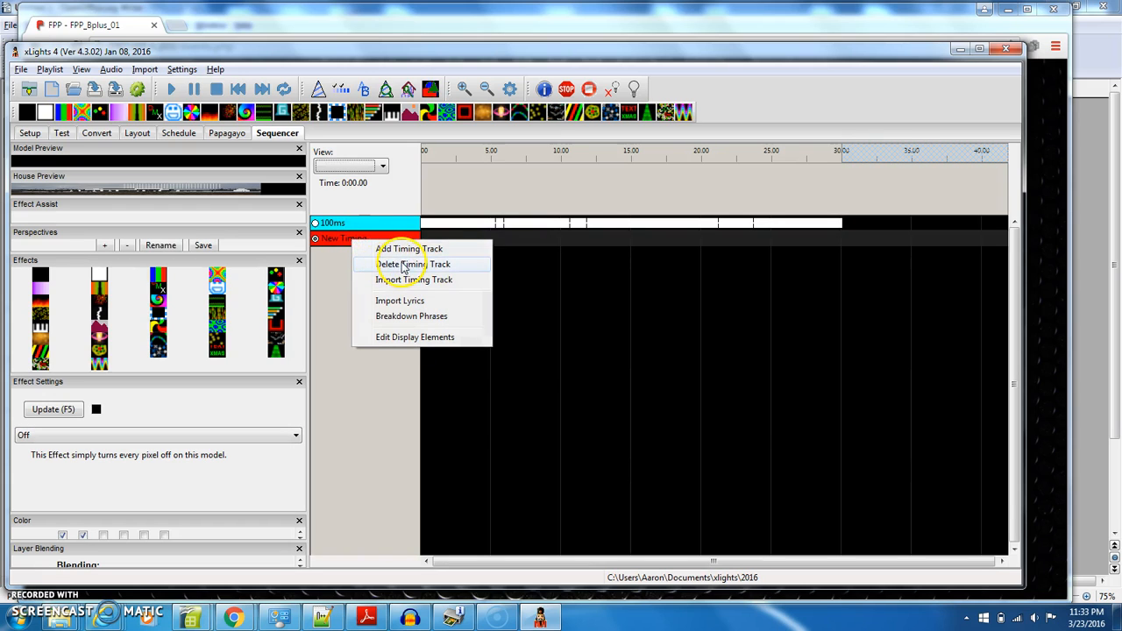
pyautogui.click(387, 264)
pyautogui.click(565, 358)
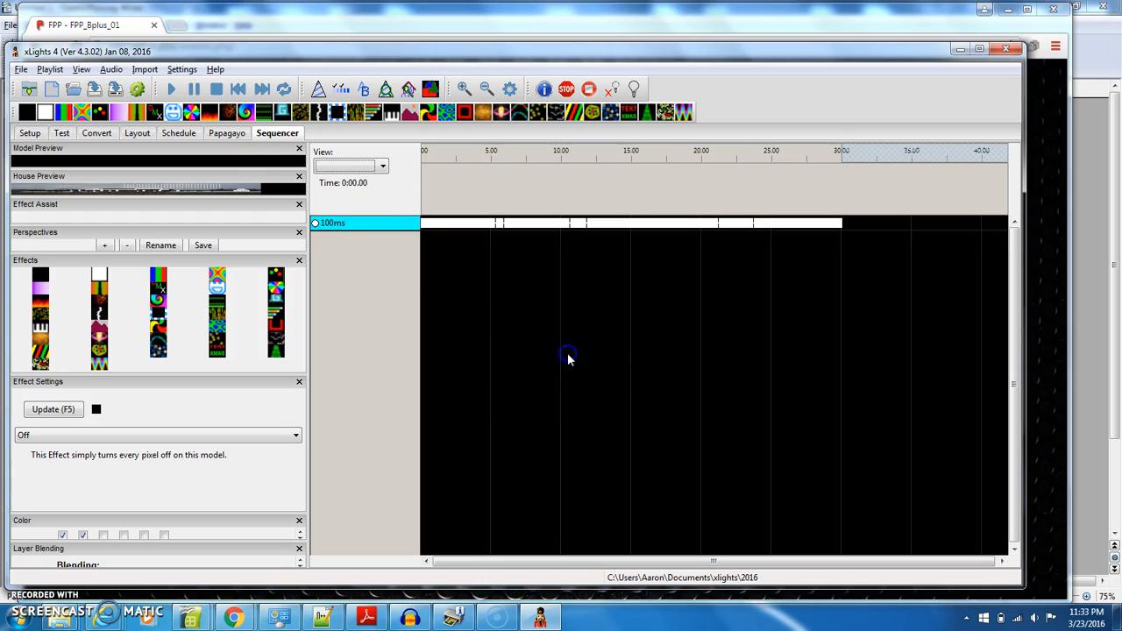
# Step: Make 100ms the active timing track in the sequencer
pyautogui.click(316, 225)
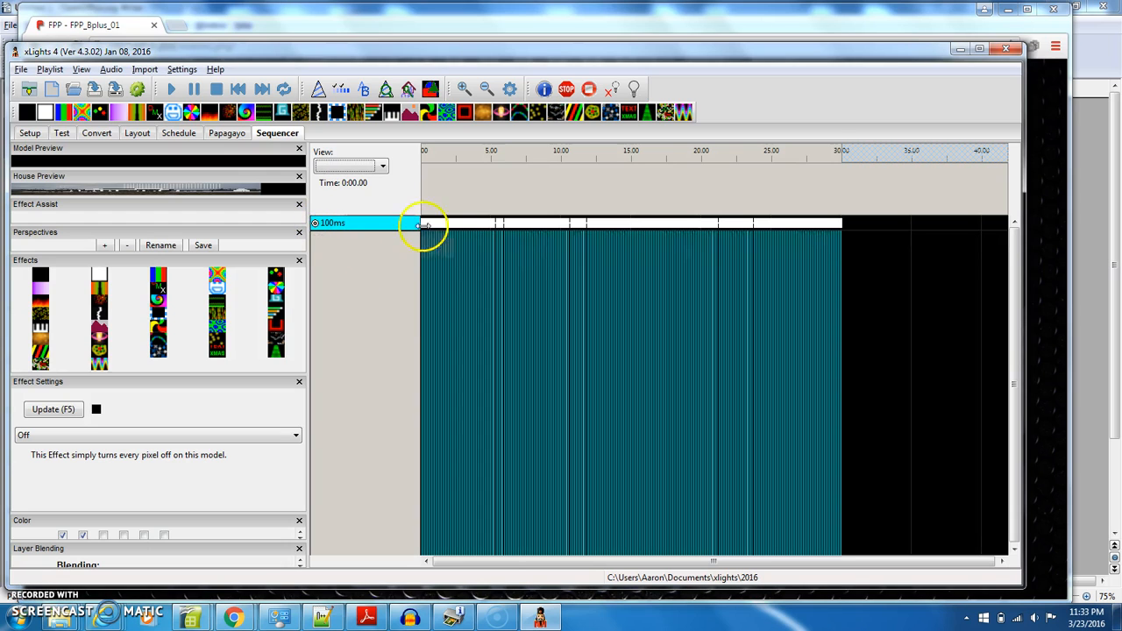
pyautogui.click(465, 90)
pyautogui.click(464, 90)
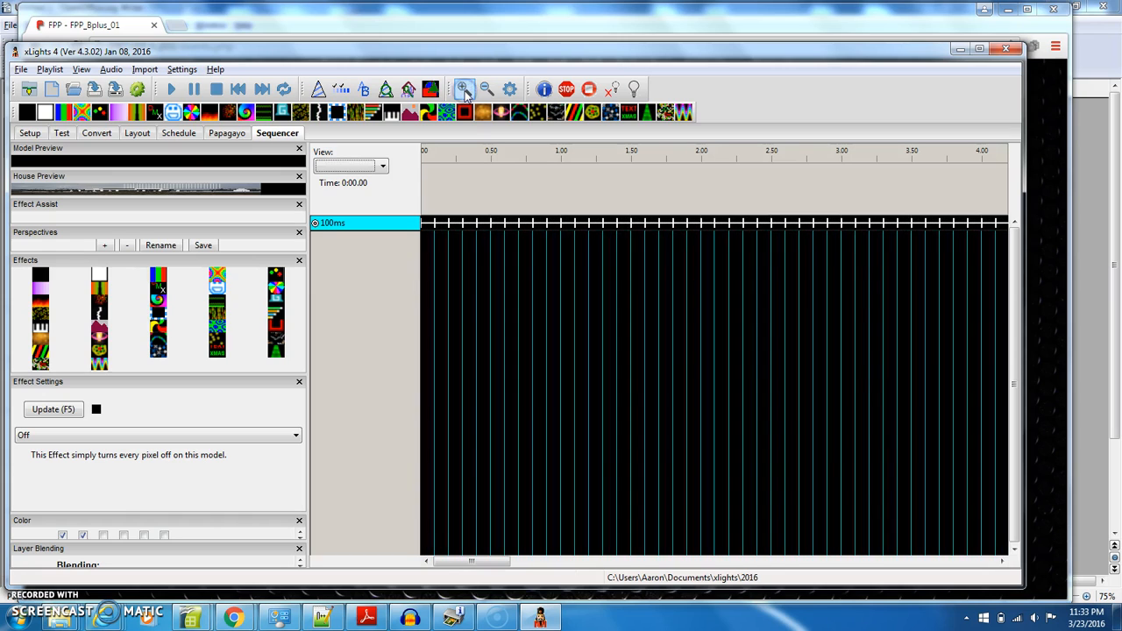
pyautogui.click(465, 91)
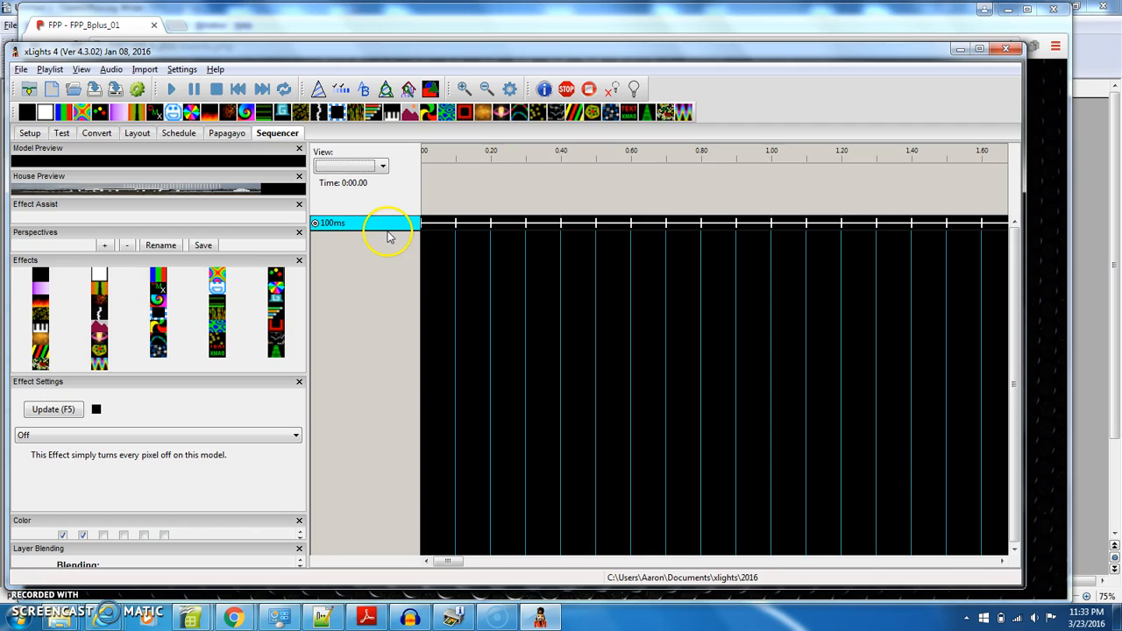
# Step: Add the z_control_rgb model to the sequence's display elements and close the dialogs
pyautogui.rightClick(378, 226)
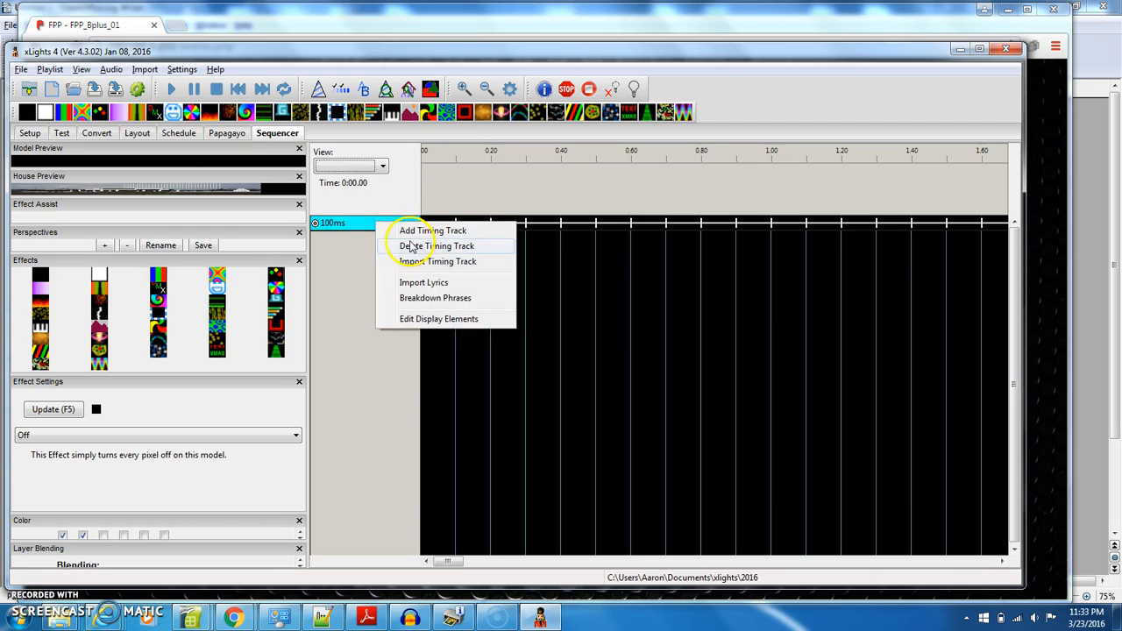
pyautogui.click(456, 318)
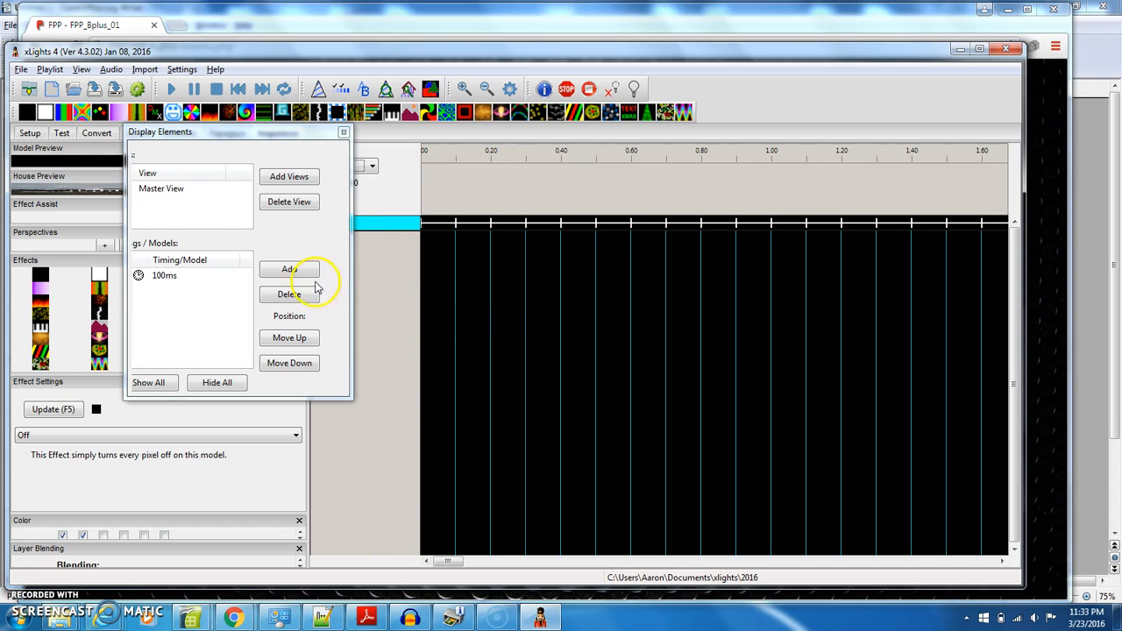
pyautogui.click(302, 272)
pyautogui.moveTo(315, 251); pyautogui.dragTo(320, 376)
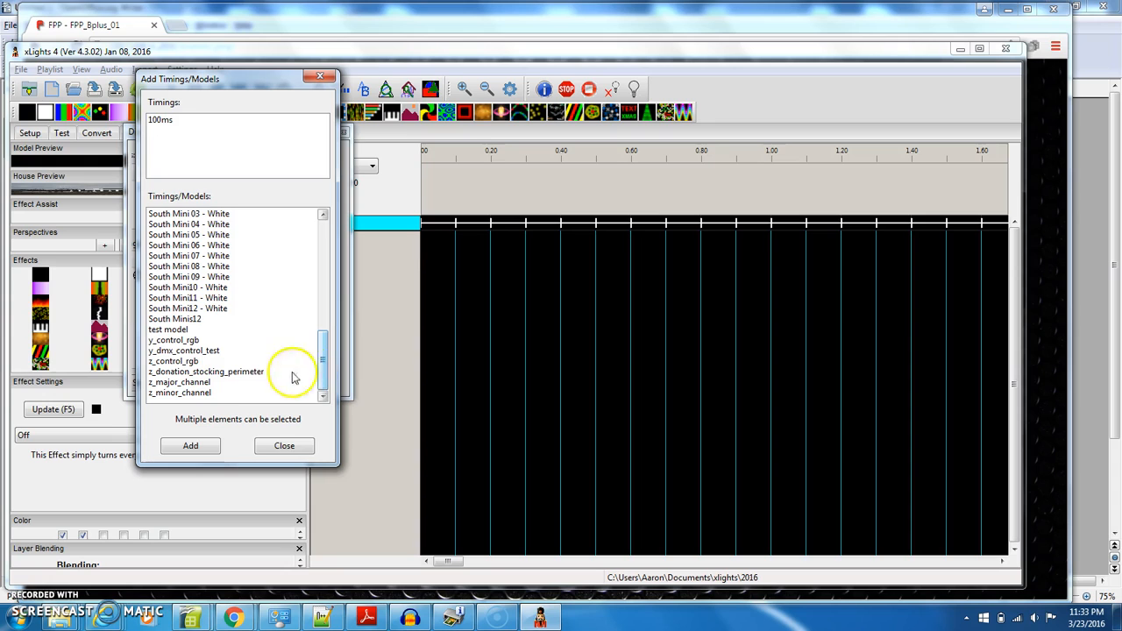
pyautogui.click(200, 362)
pyautogui.click(193, 446)
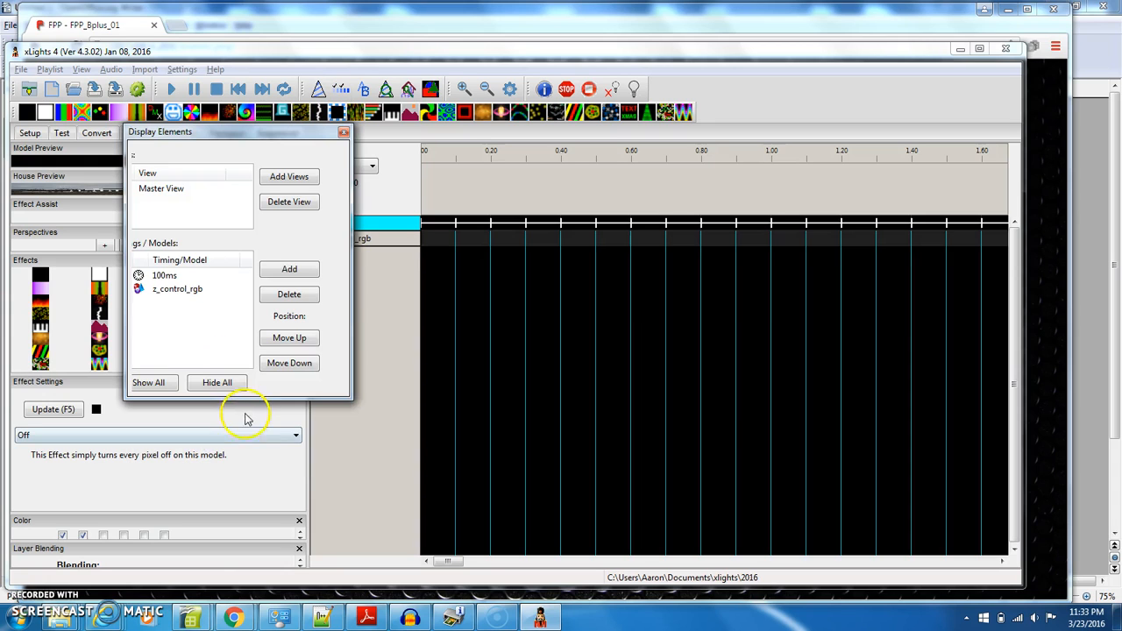
pyautogui.click(342, 134)
pyautogui.hotkey('alt', 'Tab')
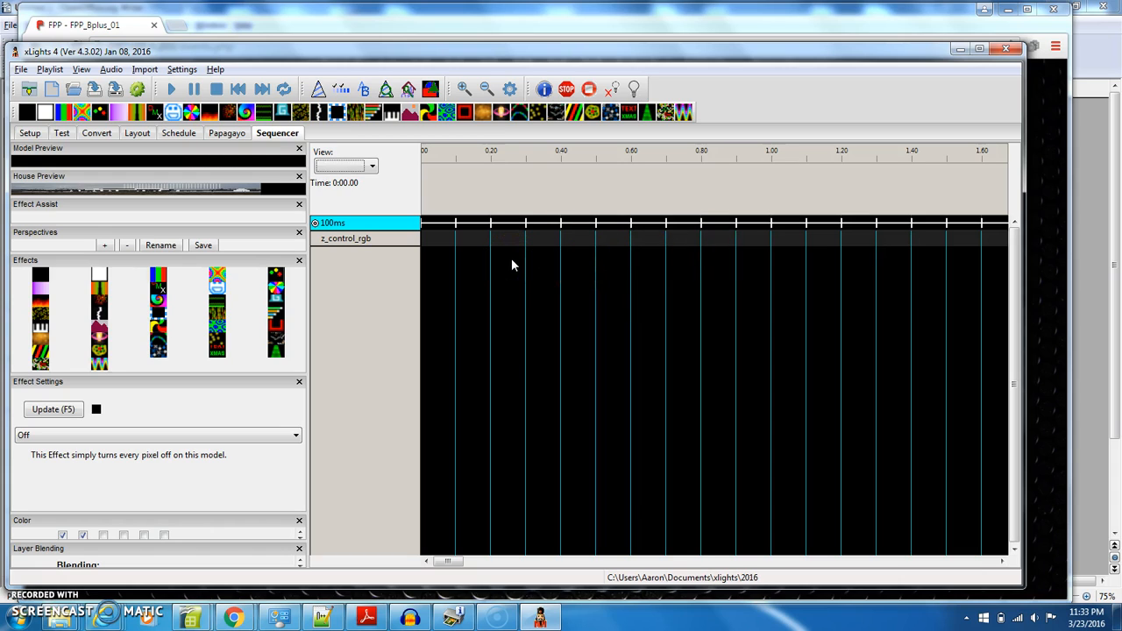
# Step: Check the event control channels and event IDs on Falcon Player's Events page in Chrome and return to xLights
pyautogui.hotkey('alt', 'Tab')
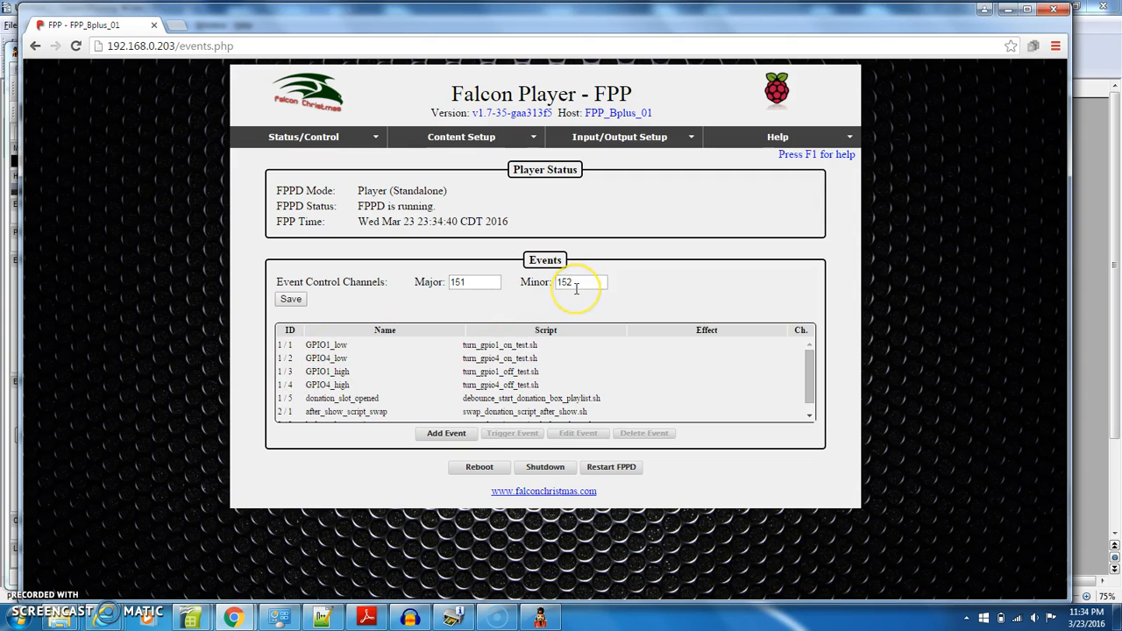
pyautogui.hotkey('alt', 'Tab')
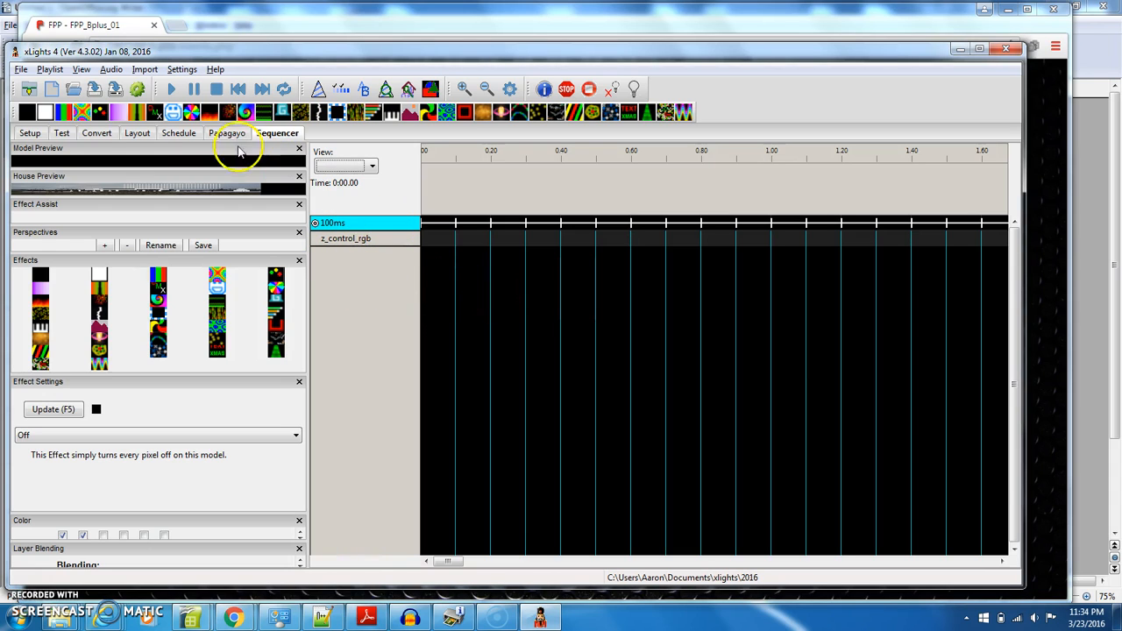
pyautogui.hotkey('alt', 'Tab')
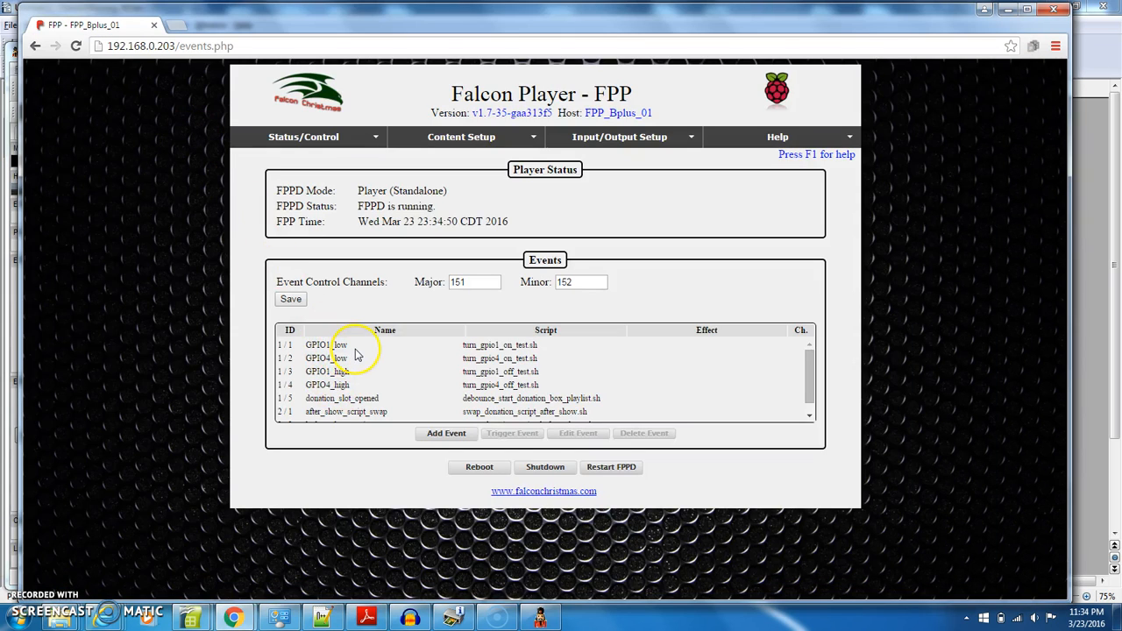
pyautogui.hotkey('alt', 'Tab')
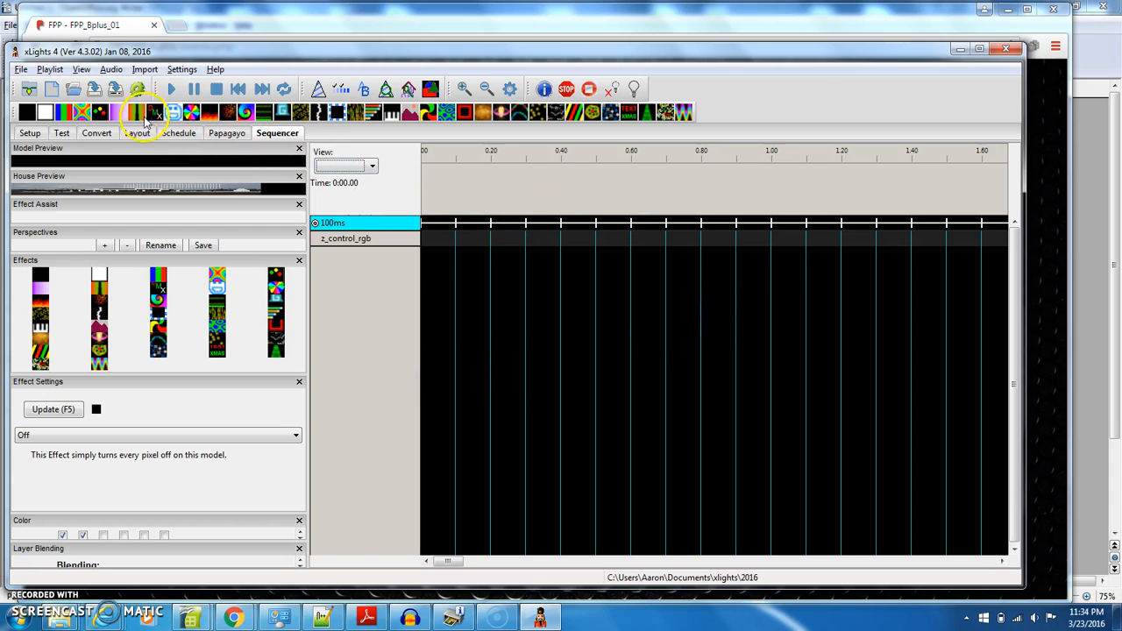
# Step: Place a DMX effect on z_control_rgb from 1.00 to 1.10 s and float its Effect Settings over the grid
pyautogui.moveTo(153, 114); pyautogui.dragTo(548, 152)
pyautogui.moveTo(768, 213); pyautogui.dragTo(783, 239)
pyautogui.click(791, 243)
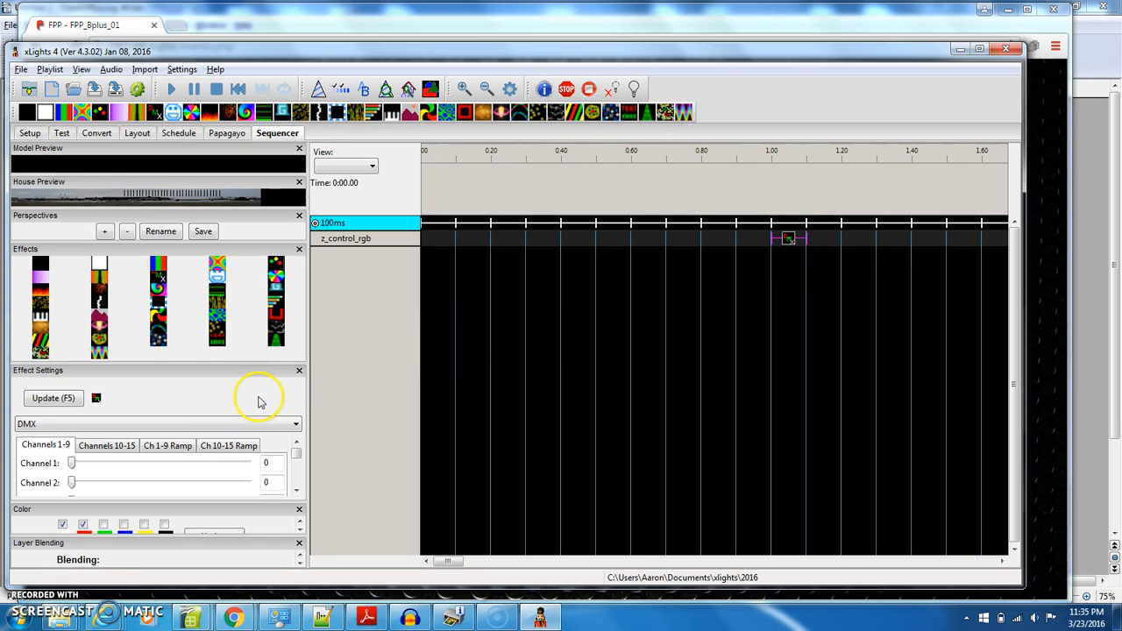
pyautogui.moveTo(198, 375); pyautogui.dragTo(890, 339)
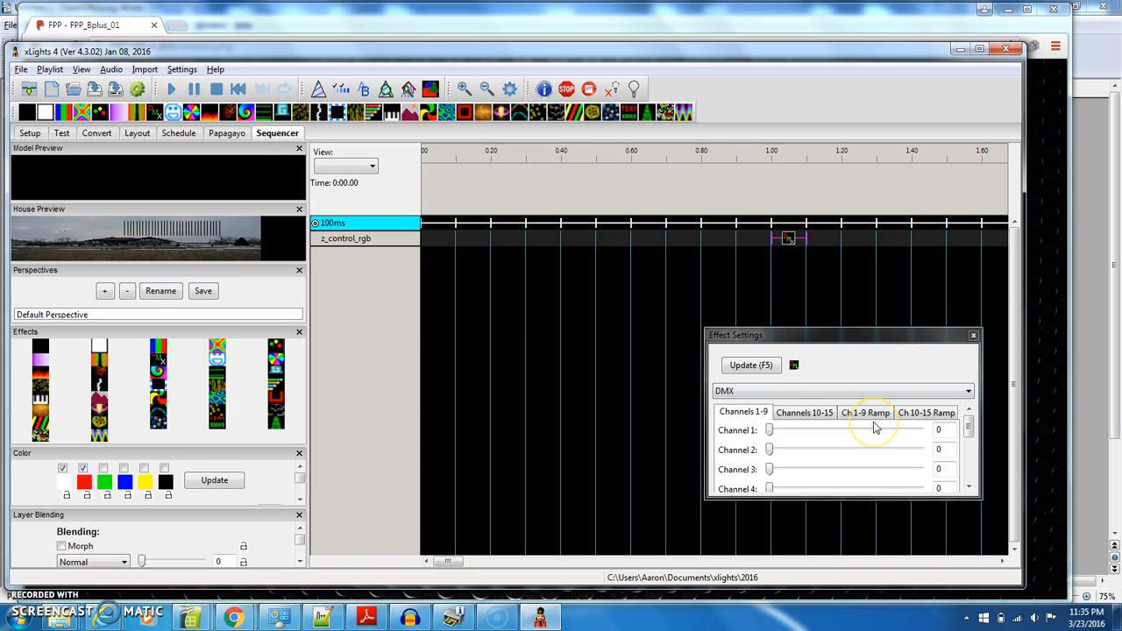
# Step: Set both Channel 1 and Channel 2 of the DMX effect at 1.00 s to 10 and update the effect
pyautogui.click(811, 447)
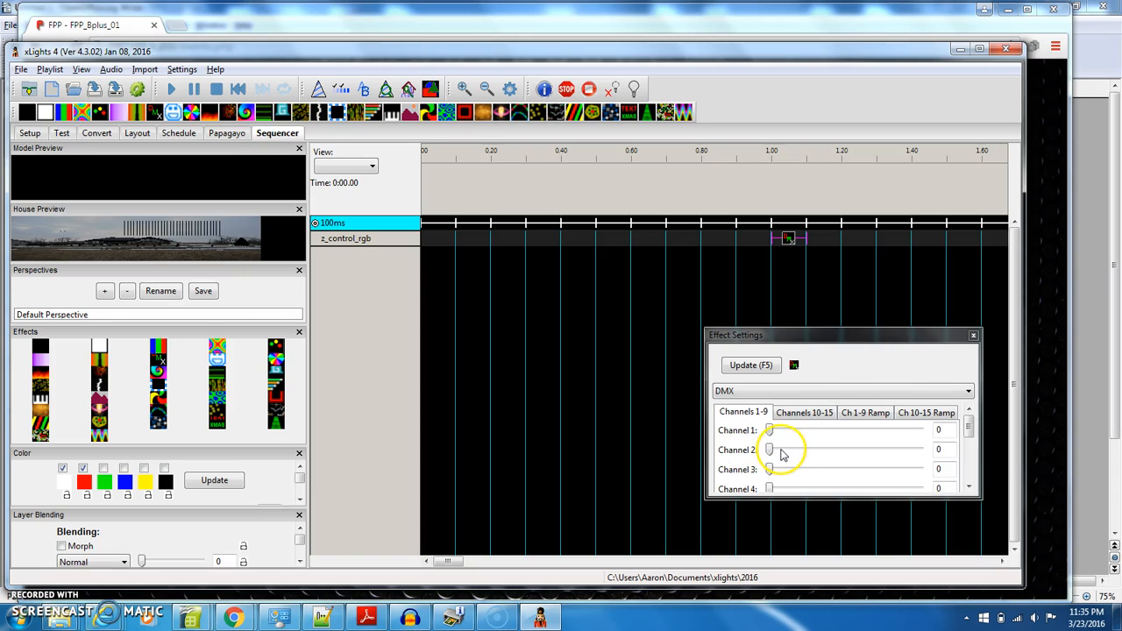
pyautogui.click(939, 432)
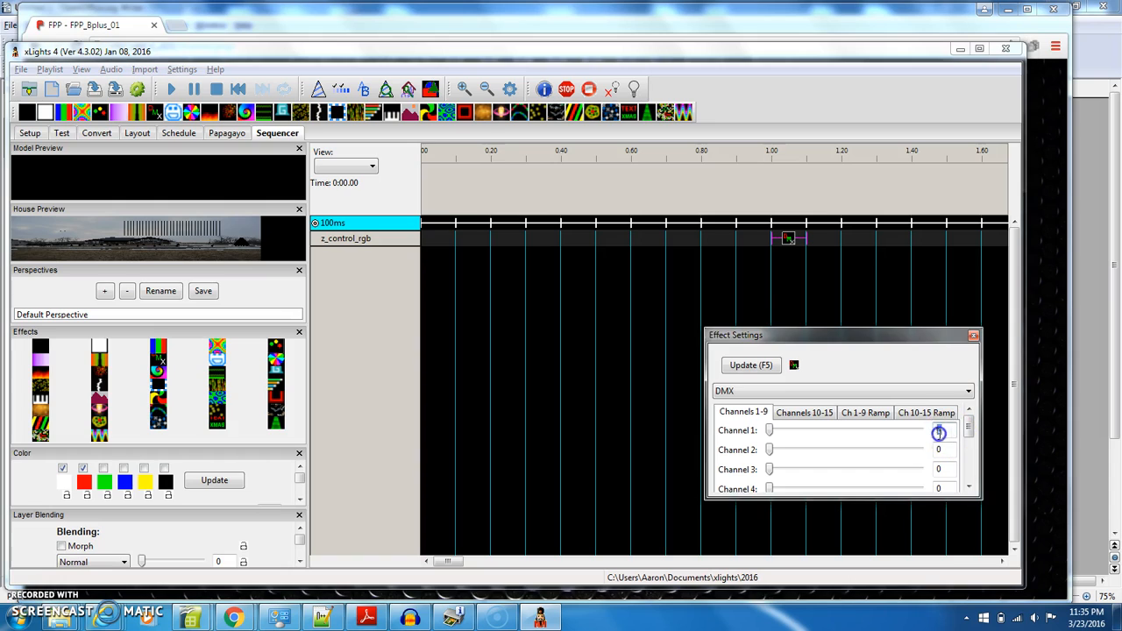
pyautogui.write('10')
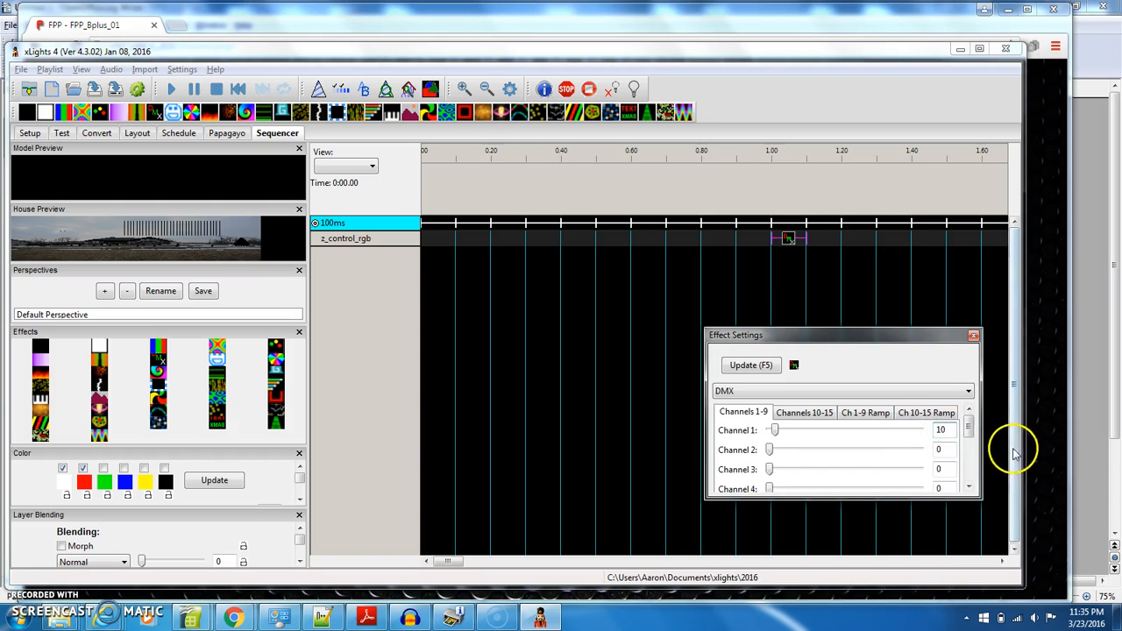
pyautogui.click(931, 450)
pyautogui.write('1')
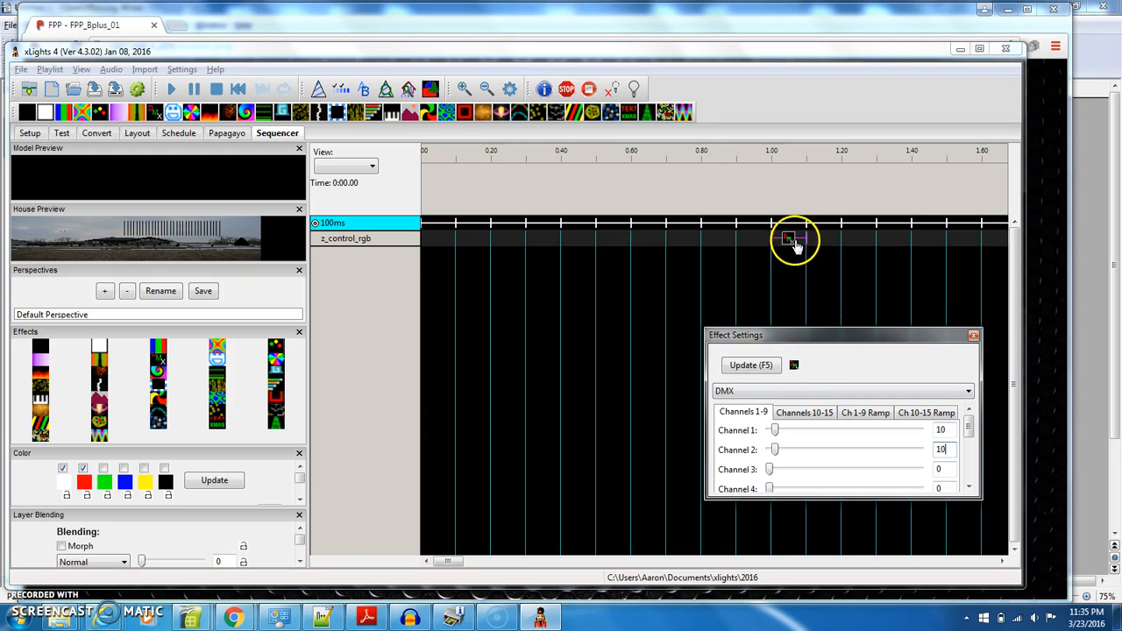
pyautogui.click(754, 371)
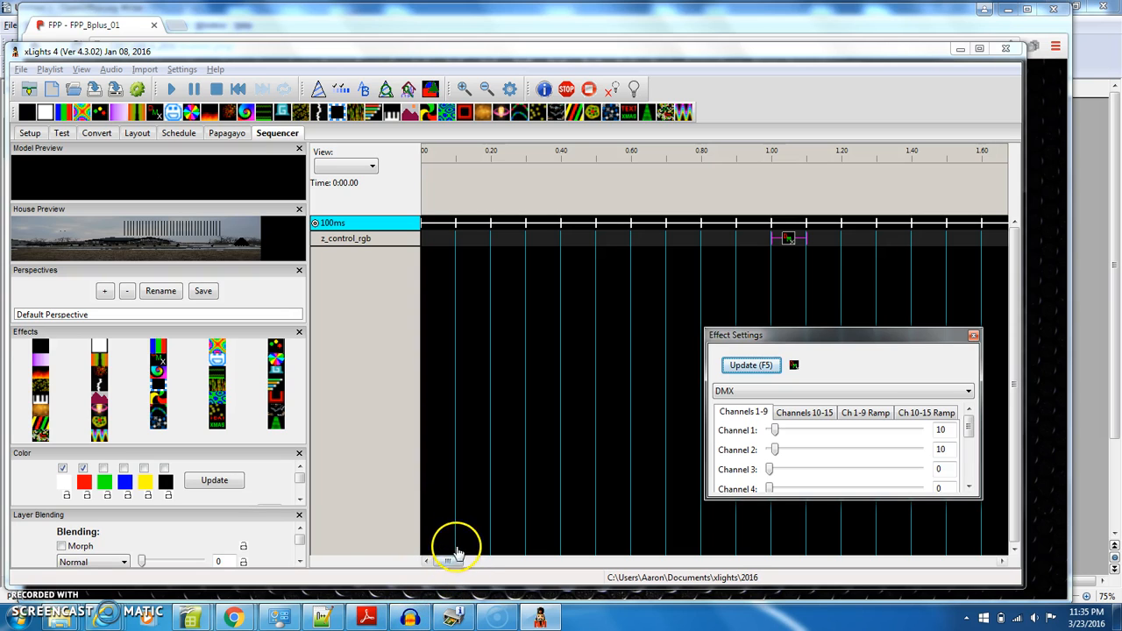
# Step: Add a second DMX effect on z_control_rgb from 29.00 to 29.10 s with Channel 1 at 10 and Channel 2 at 30, and update it
pyautogui.moveTo(447, 559); pyautogui.dragTo(991, 583)
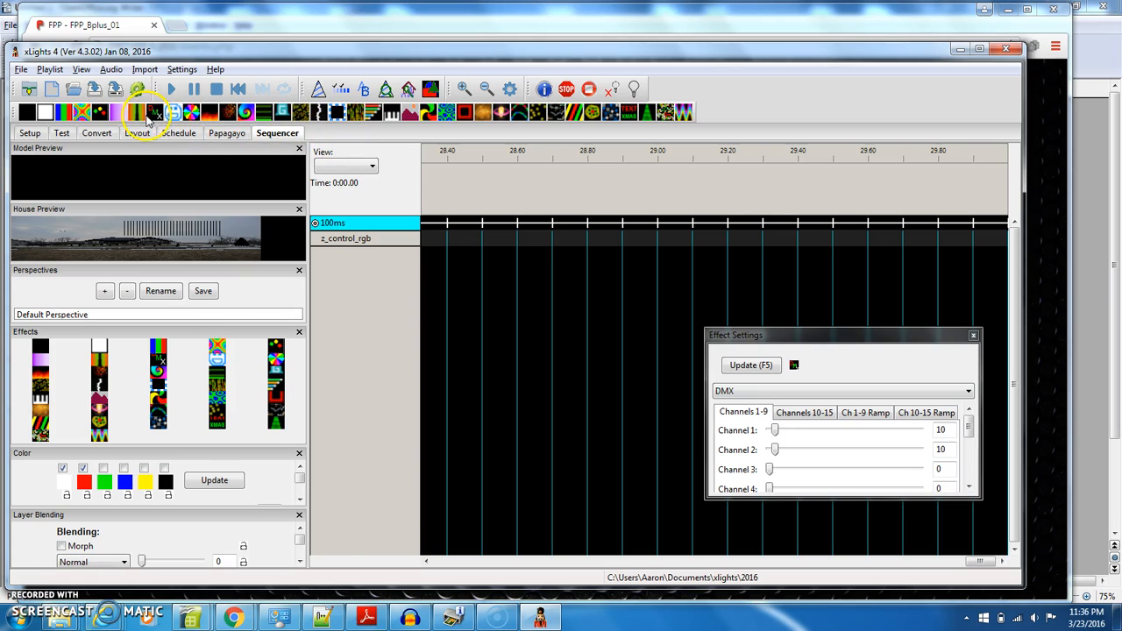
pyautogui.moveTo(156, 112); pyautogui.dragTo(587, 259)
pyautogui.moveTo(659, 250); pyautogui.dragTo(672, 243)
pyautogui.click(939, 447)
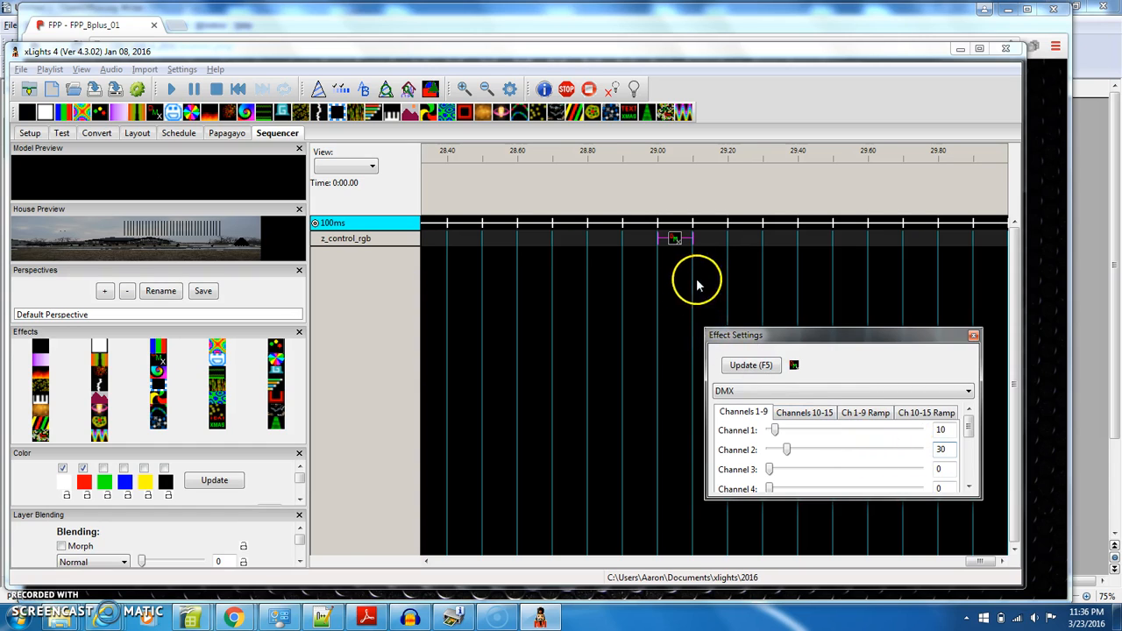
pyautogui.click(752, 365)
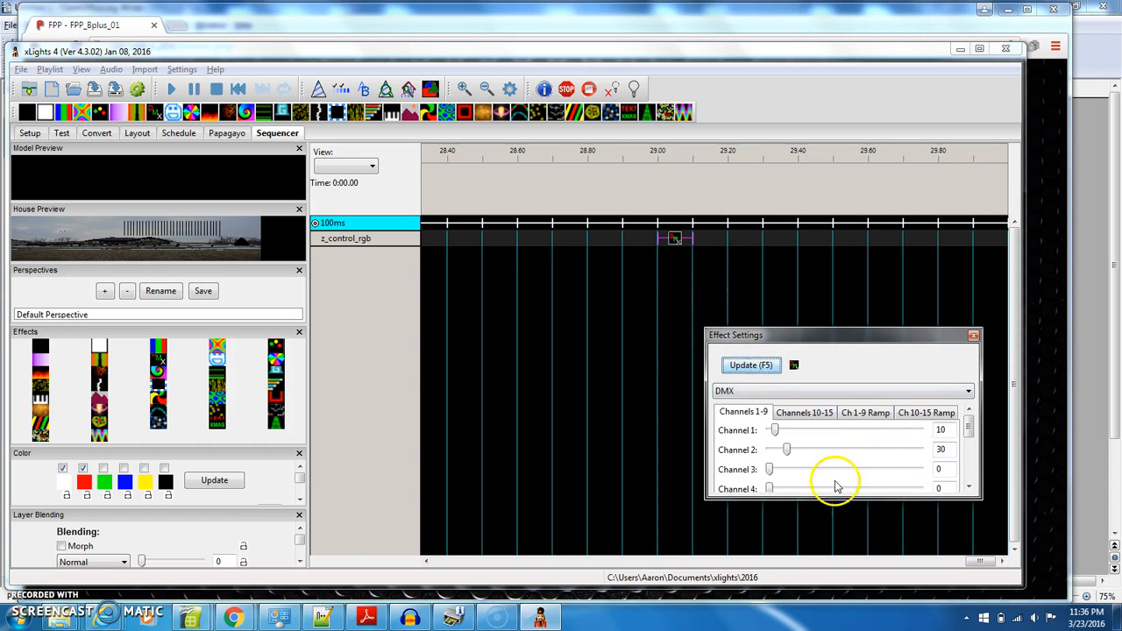
# Step: Compare the channel values of the DMX effects at 1.00 s and 29.00 s with the event IDs on Falcon Player's Events page
pyautogui.moveTo(982, 561); pyautogui.dragTo(445, 564)
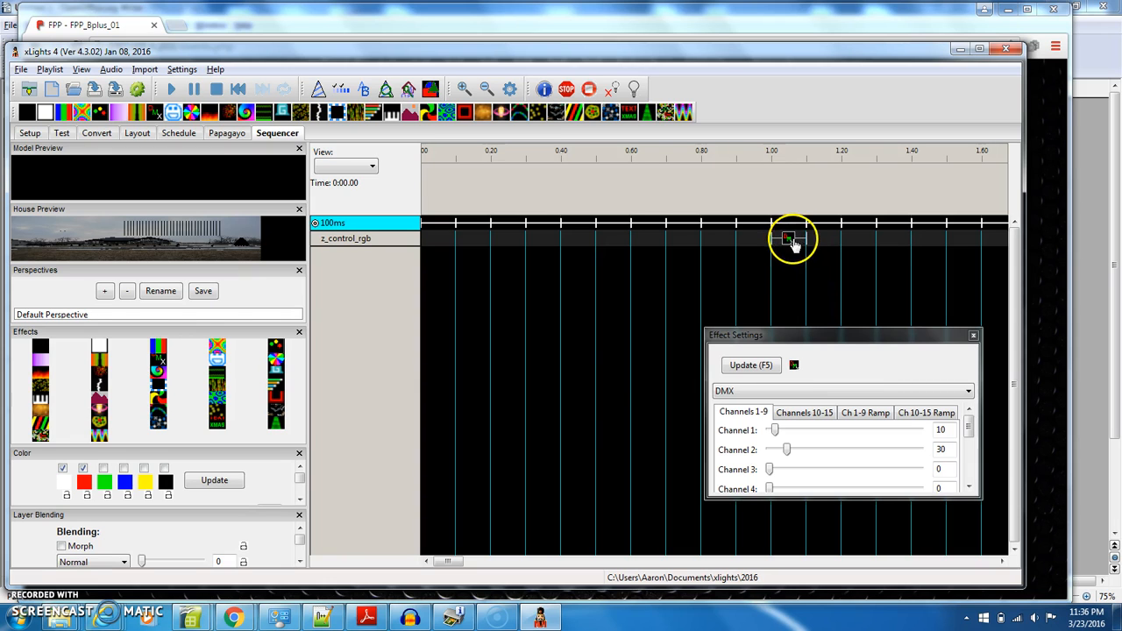
pyautogui.hotkey('alt', 'Tab')
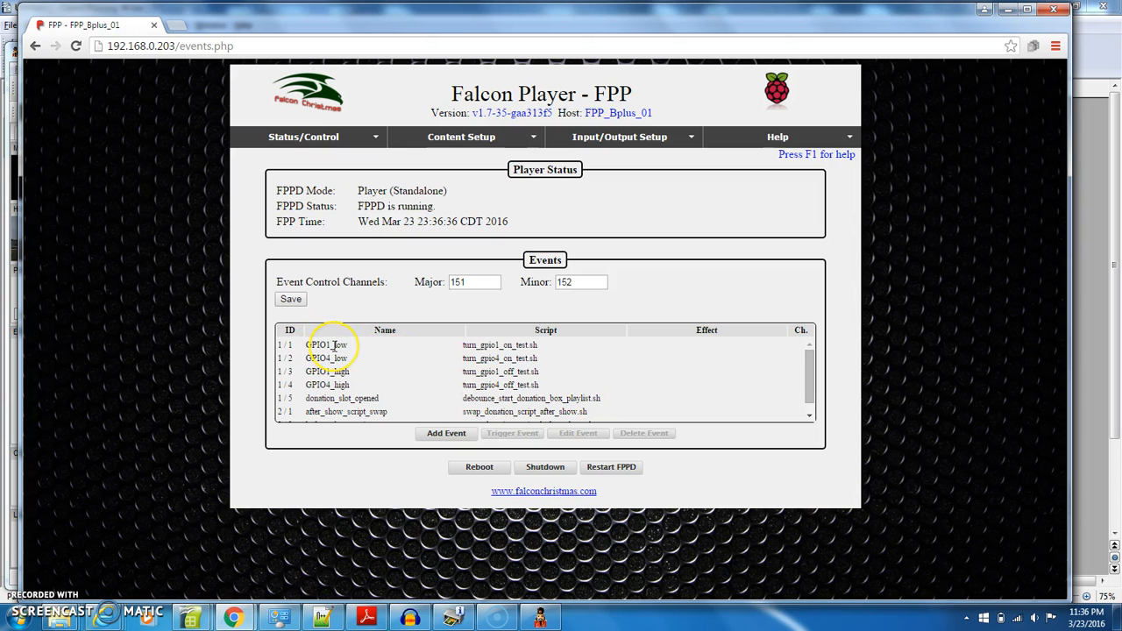
pyautogui.hotkey('alt', 'Tab')
pyautogui.moveTo(447, 564)
pyautogui.mouseDown()
pyautogui.moveTo(556, 563)
pyautogui.moveTo(450, 562)
pyautogui.mouseUp()
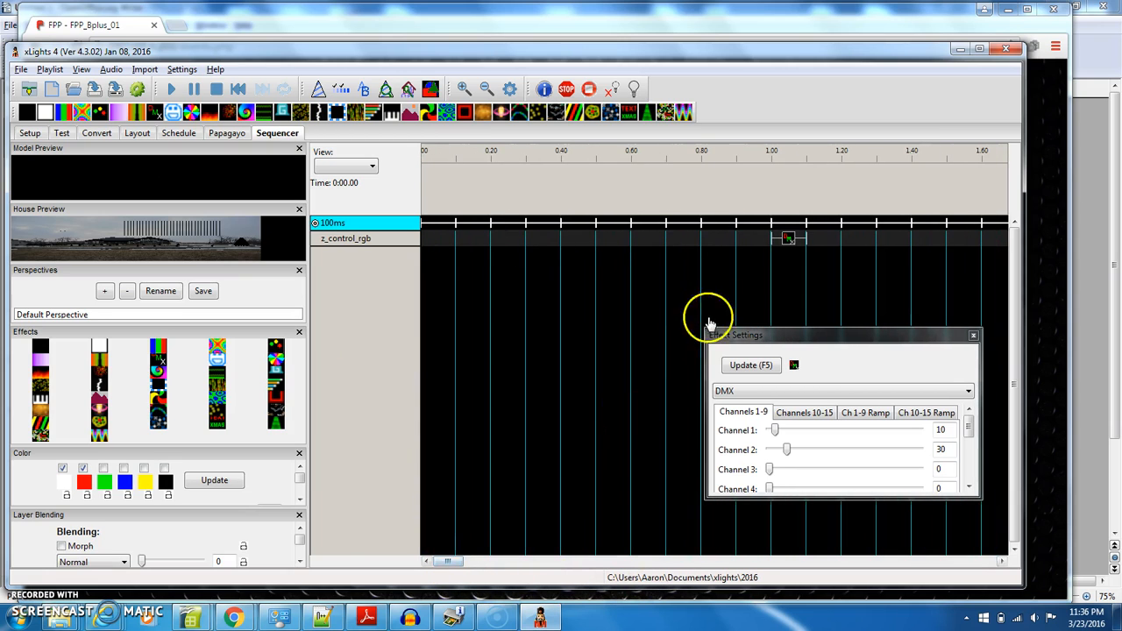
pyautogui.click(789, 239)
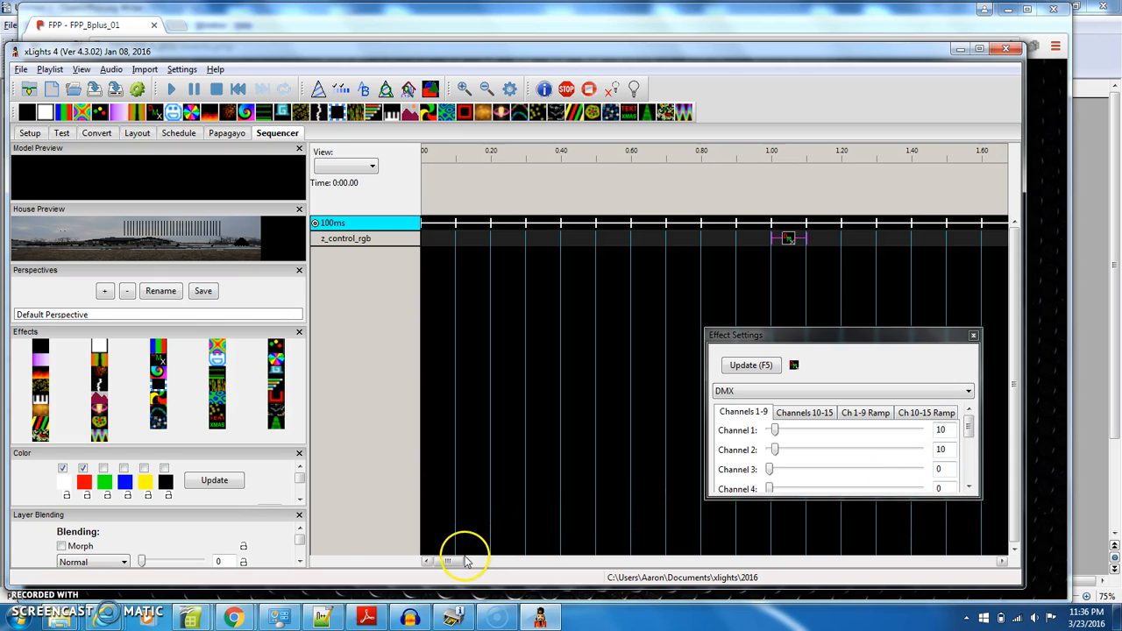
pyautogui.moveTo(454, 561); pyautogui.dragTo(990, 564)
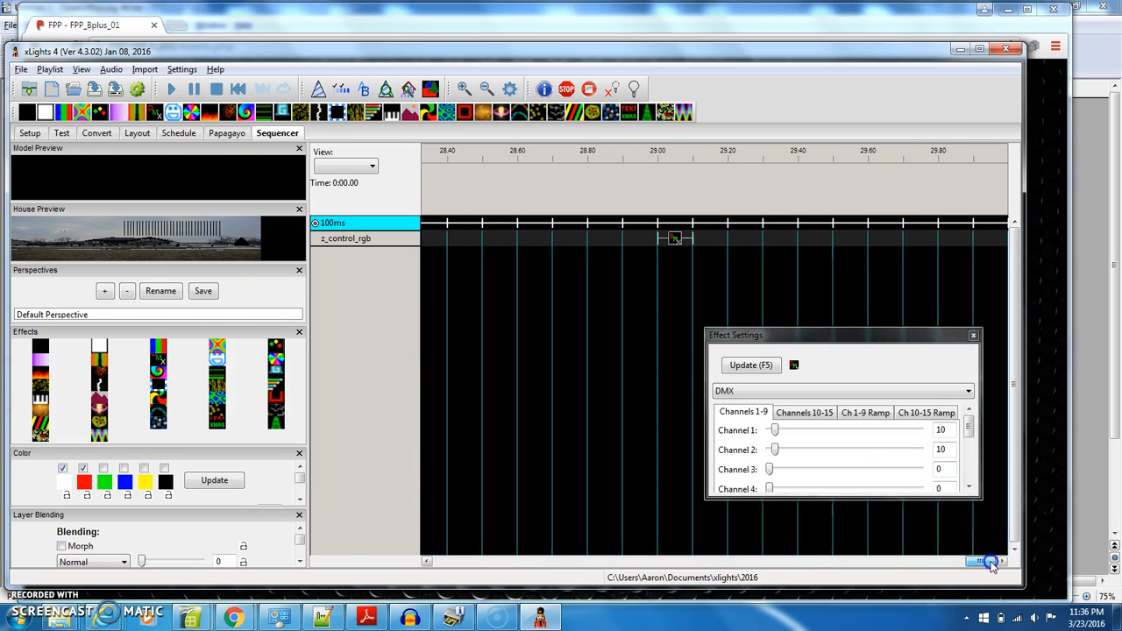
pyautogui.click(675, 238)
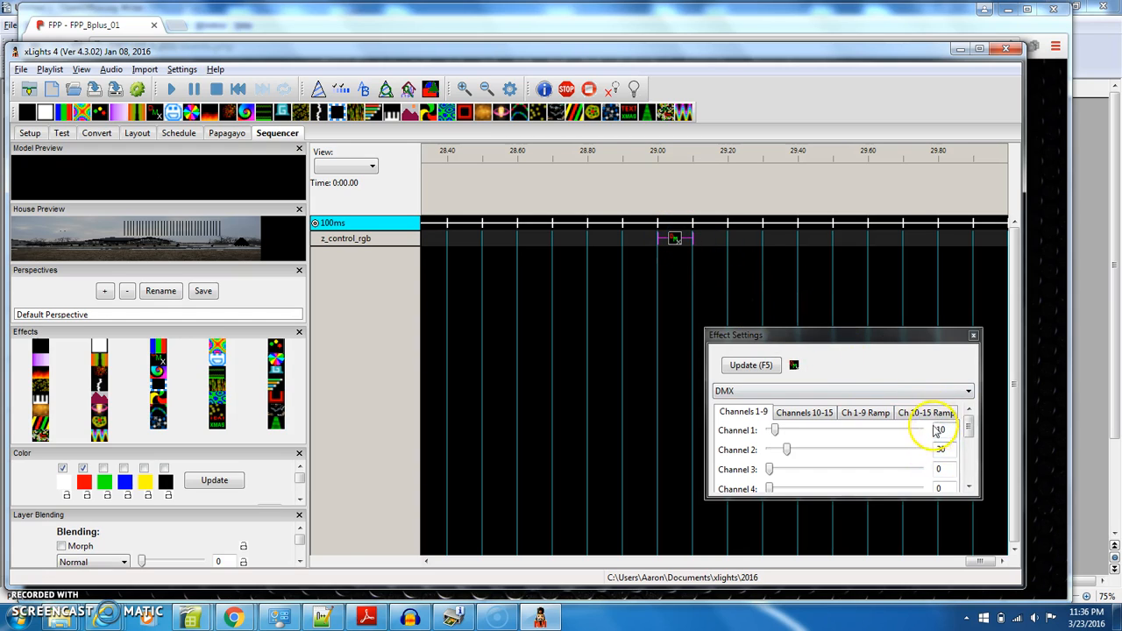
pyautogui.hotkey('alt', 'Tab')
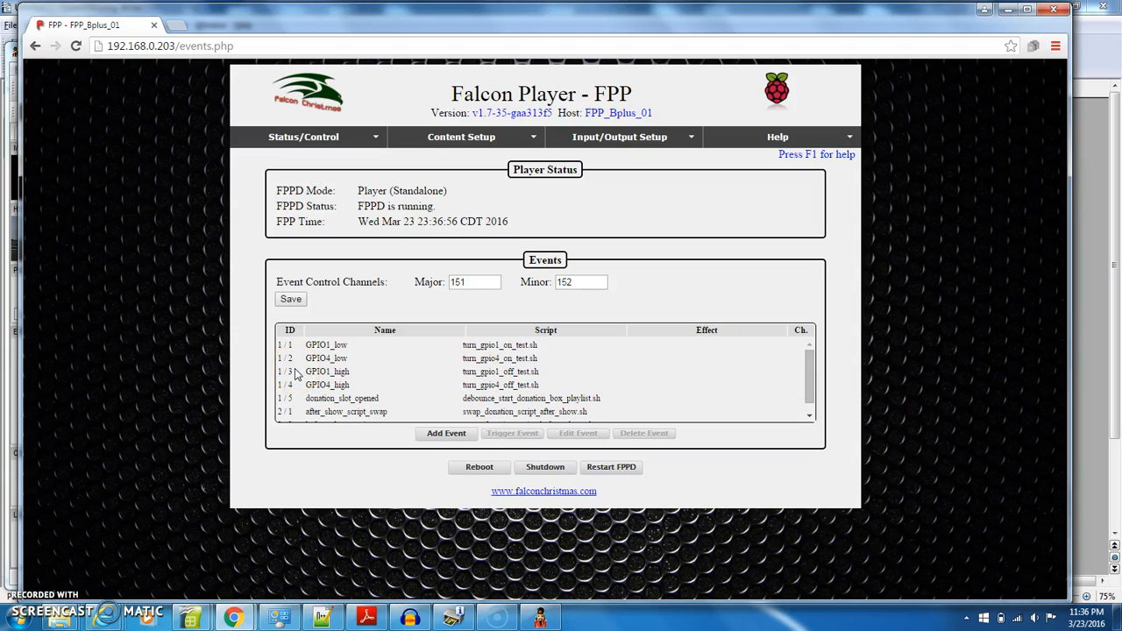
pyautogui.hotkey('alt', 'Tab')
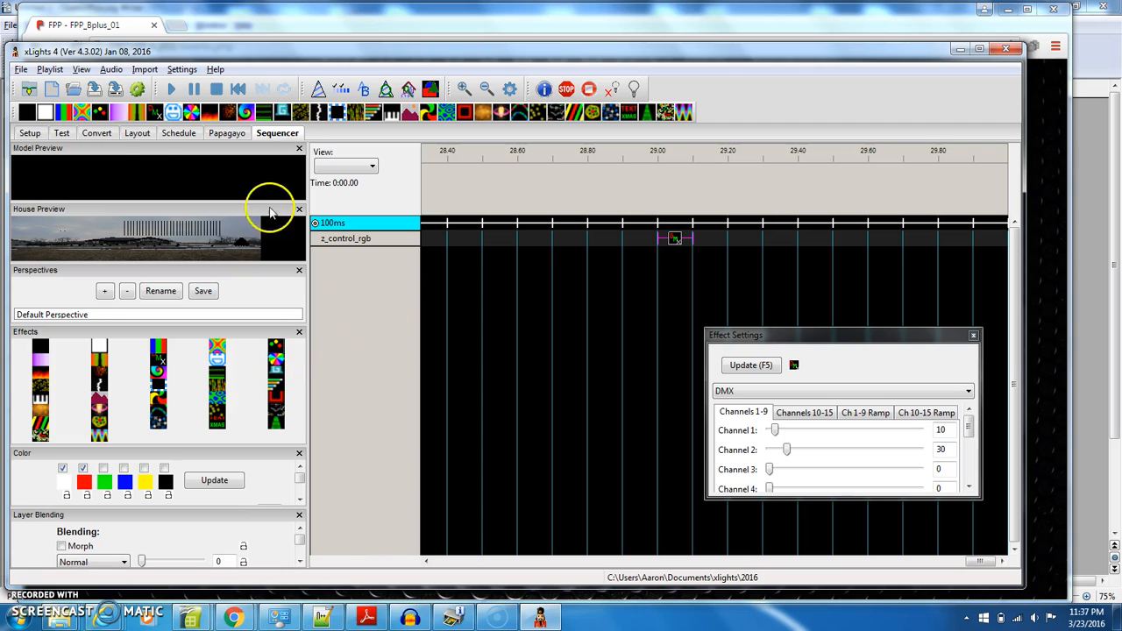
# Step: Save the sequence as test_demo in the 2016 folder
pyautogui.click(94, 89)
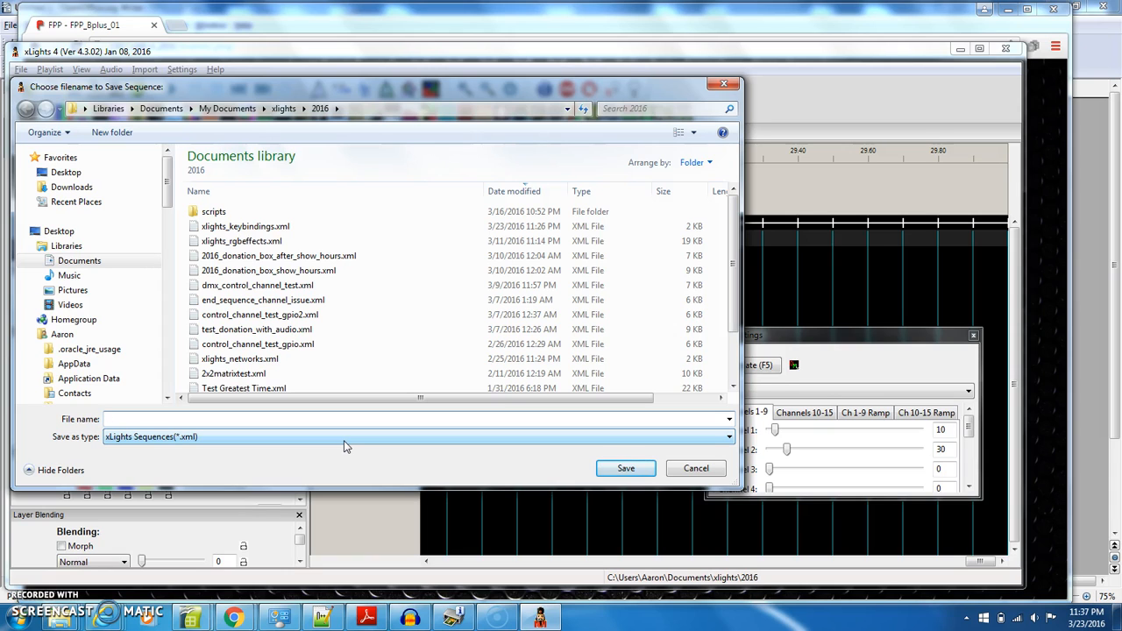
pyautogui.write('test')
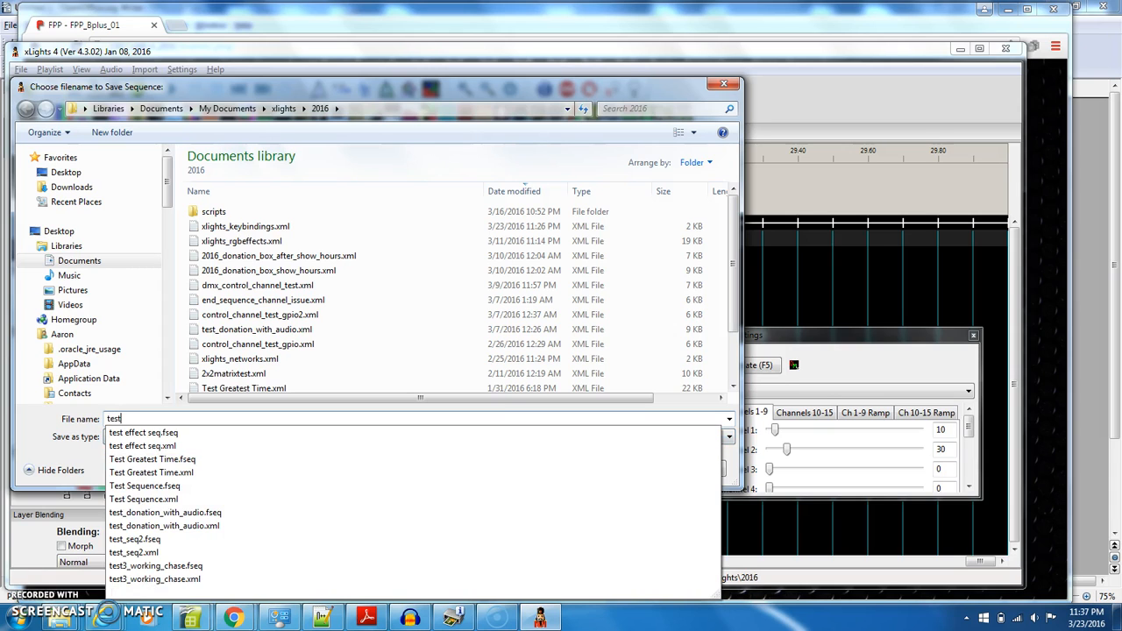
pyautogui.write('_demo')
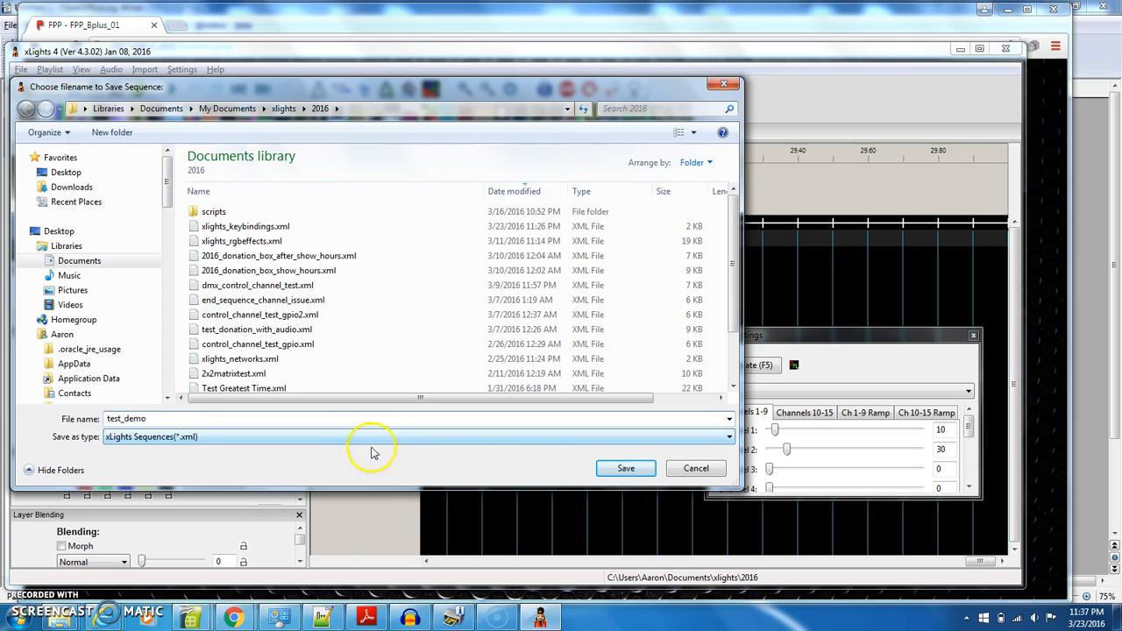
pyautogui.click(645, 468)
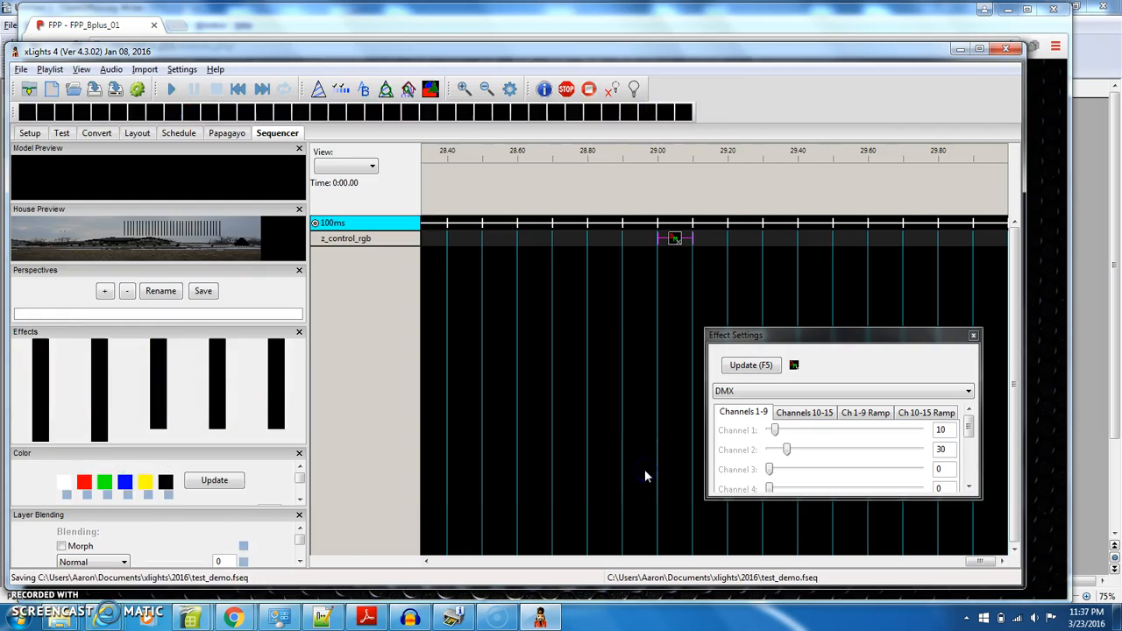
# Step: Switch to Falcon Player in Chrome and upload test_demo.fseq from the 2016 folder through the File Manager
pyautogui.hotkey('alt', 'Tab')
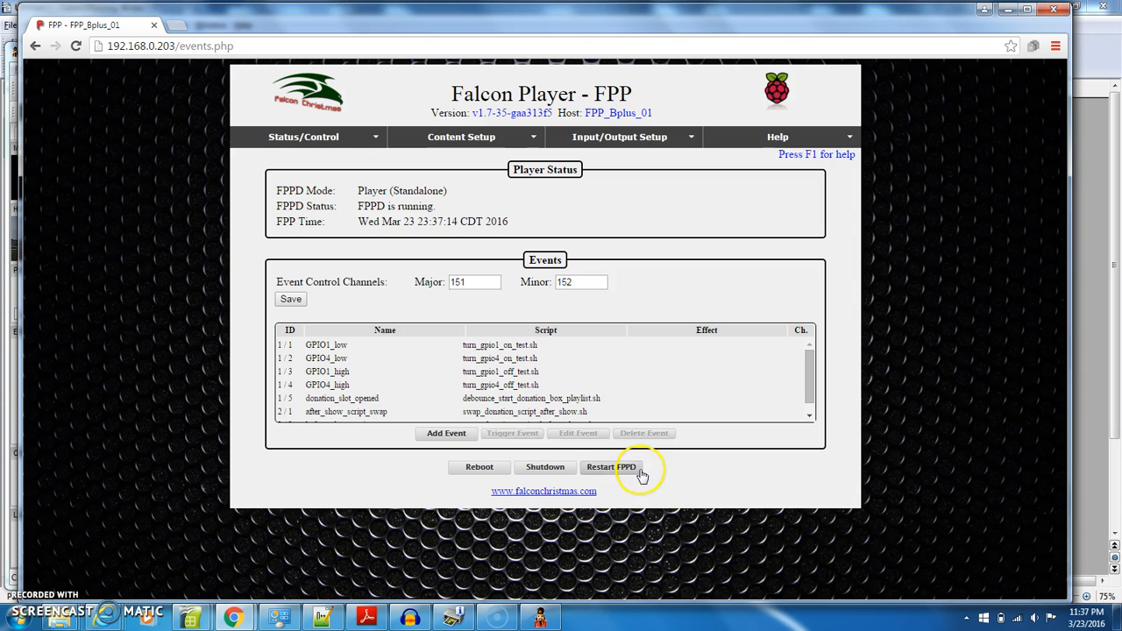
pyautogui.click(471, 142)
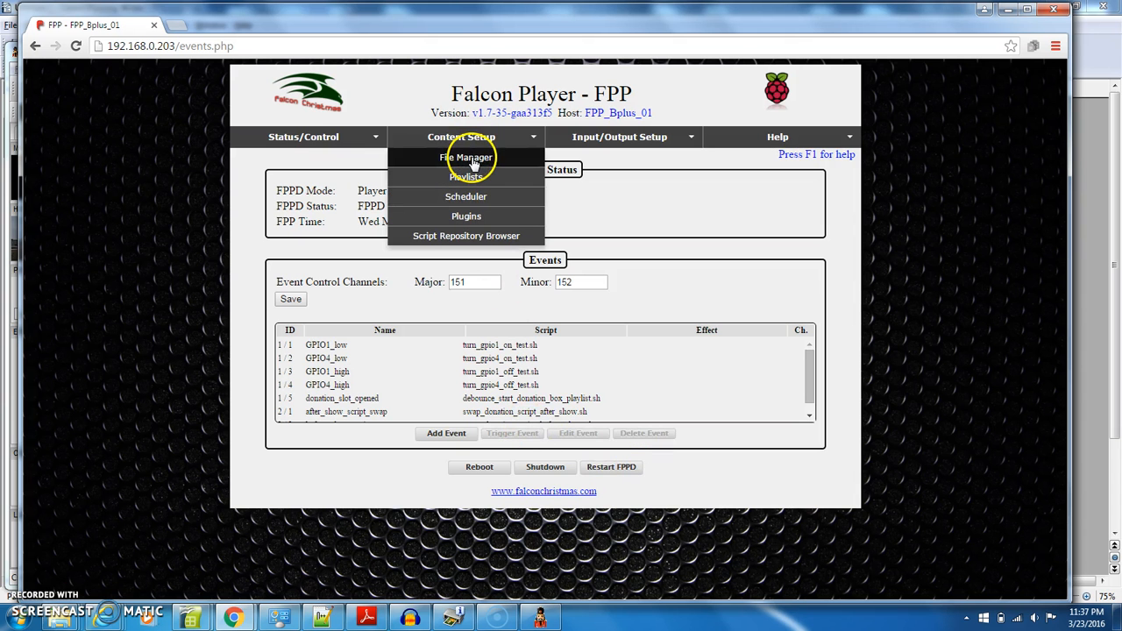
pyautogui.click(473, 158)
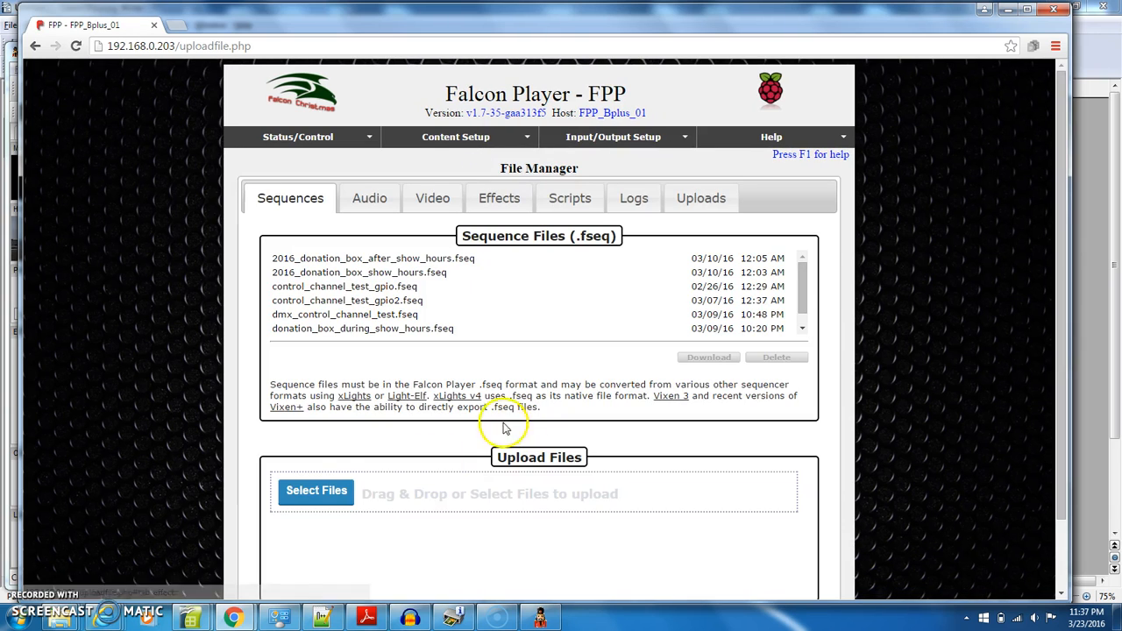
pyautogui.click(451, 485)
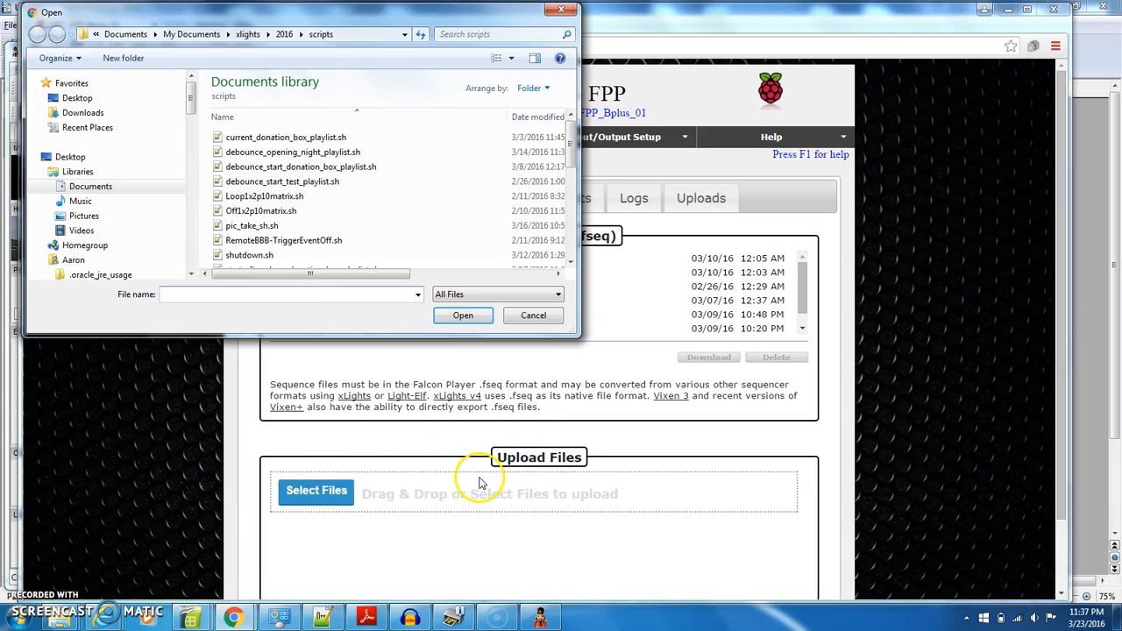
pyautogui.click(285, 35)
pyautogui.moveTo(570, 132); pyautogui.dragTo(569, 220)
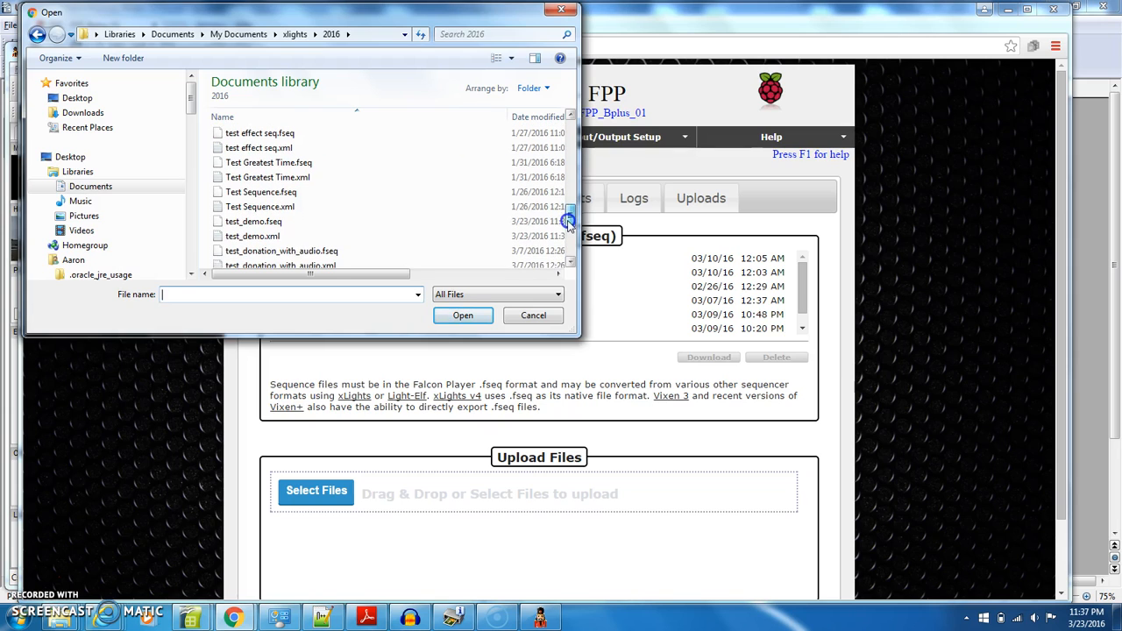
pyautogui.click(270, 222)
pyautogui.click(463, 316)
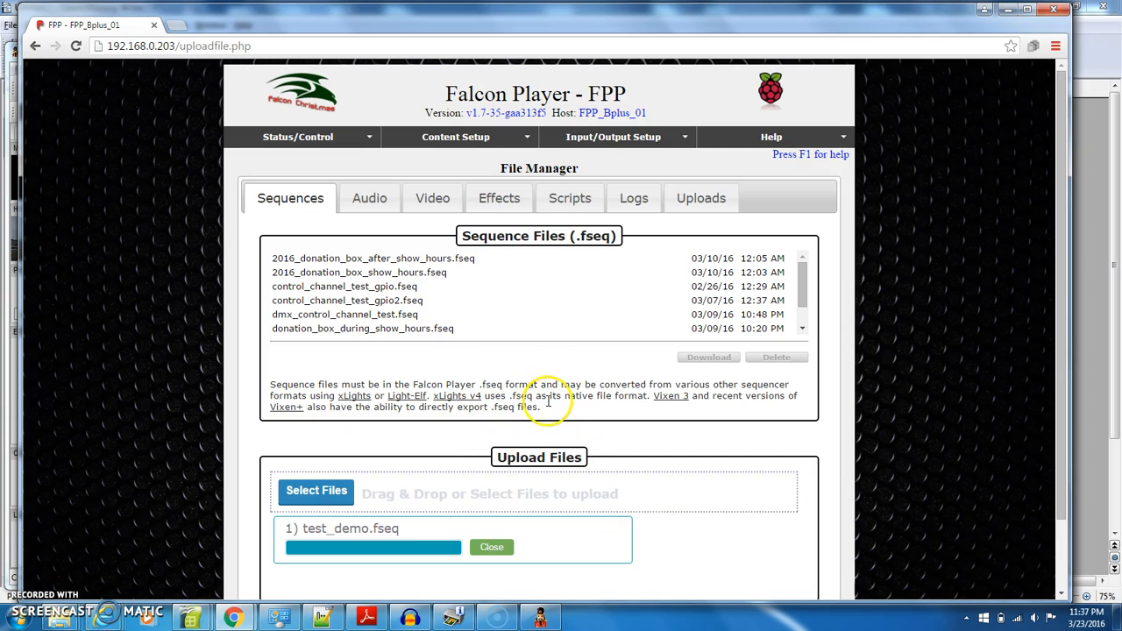
# Step: View the existing playlists on the Playlists page, and open the Status Page to examine its playlist playback controls
pyautogui.click(400, 138)
pyautogui.click(419, 161)
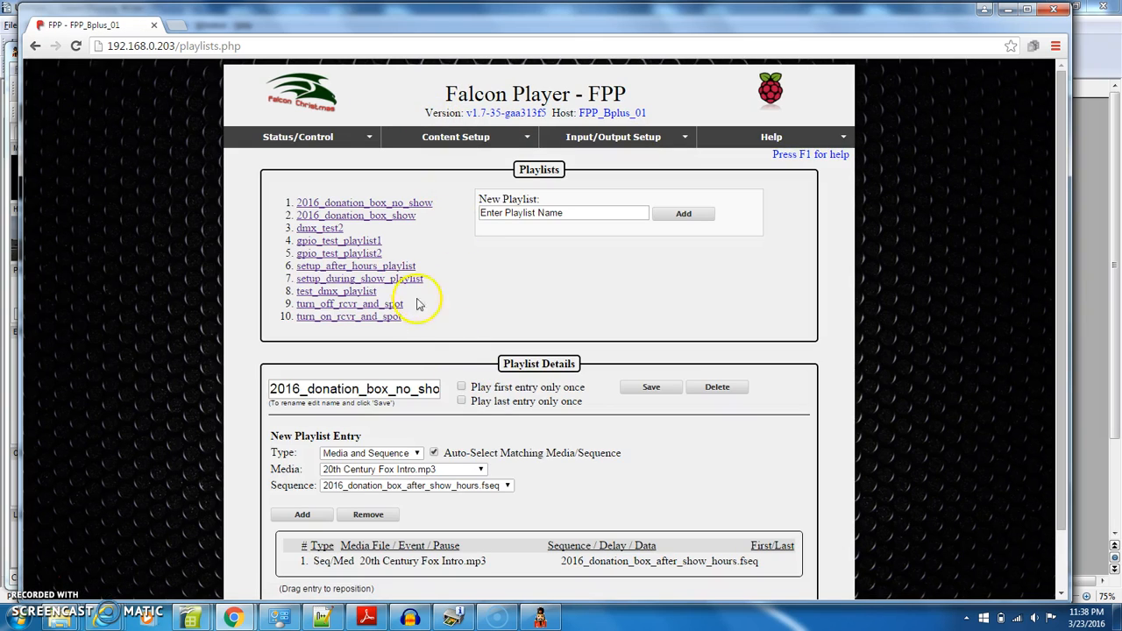
pyautogui.click(307, 138)
pyautogui.click(307, 159)
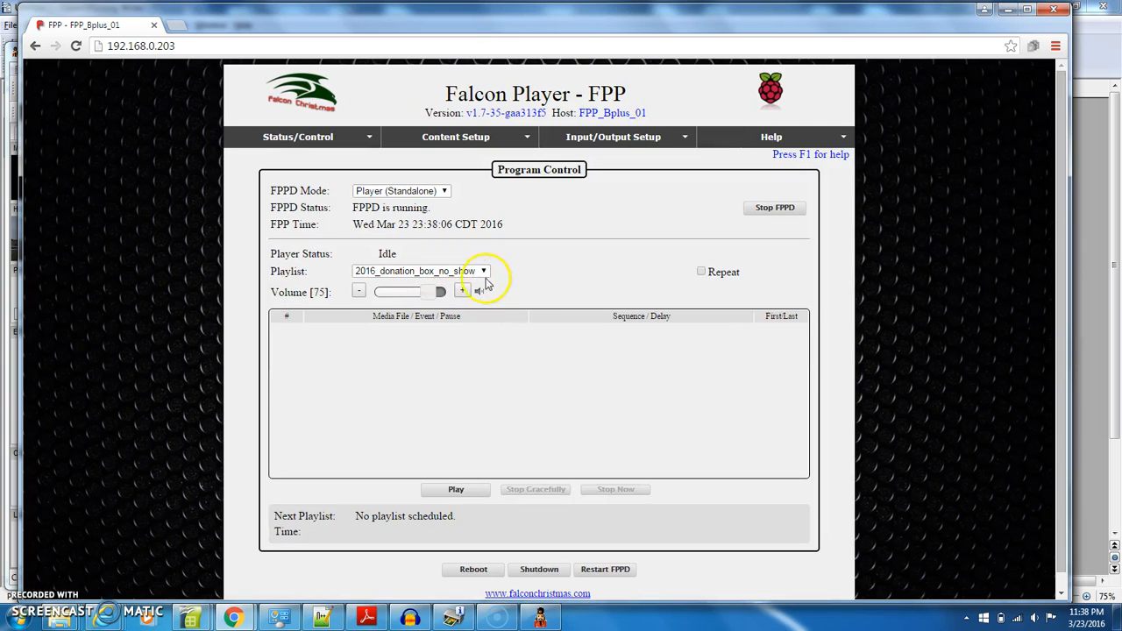
# Step: Look for test_demo.fseq among the sequences offered for Sequence Testing in Display Testing, and return to the Status Page
pyautogui.click(349, 148)
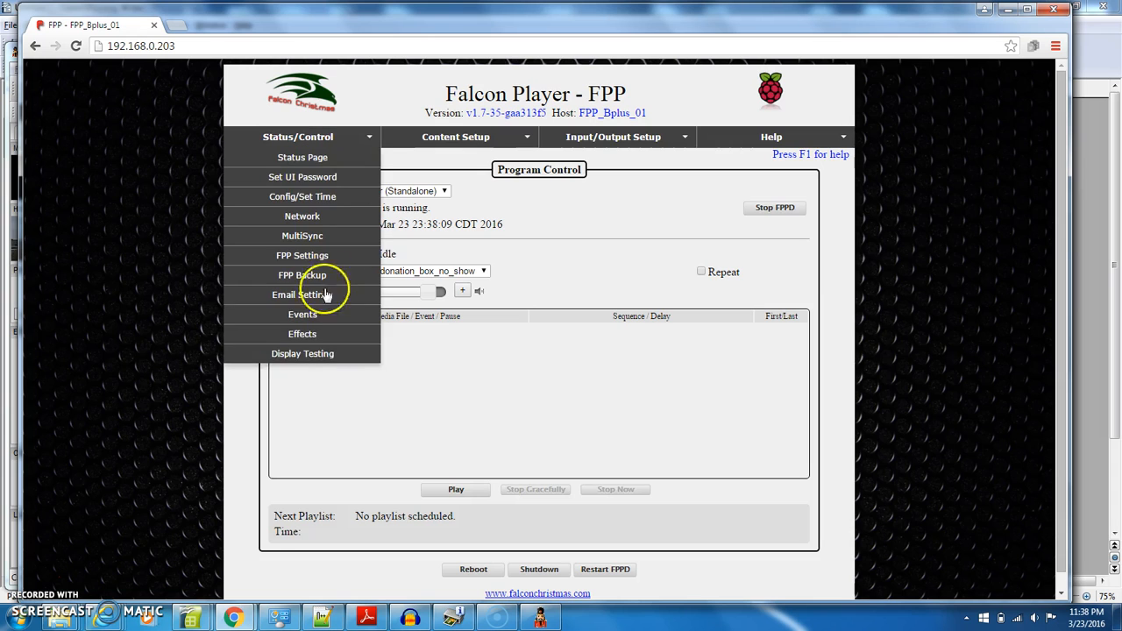
pyautogui.click(323, 353)
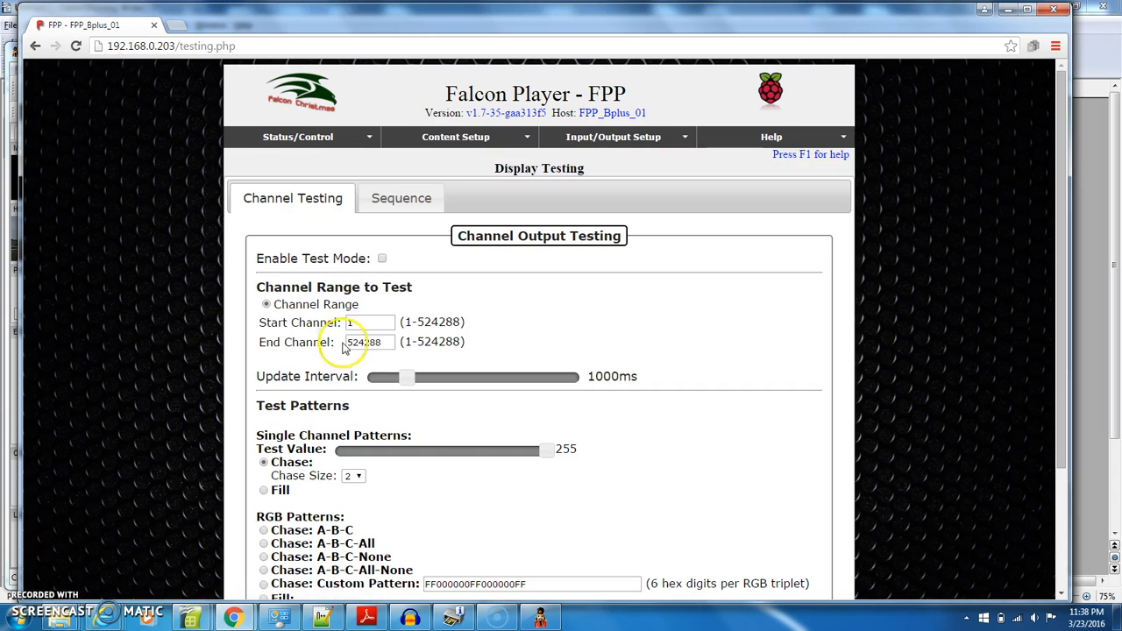
pyautogui.click(390, 201)
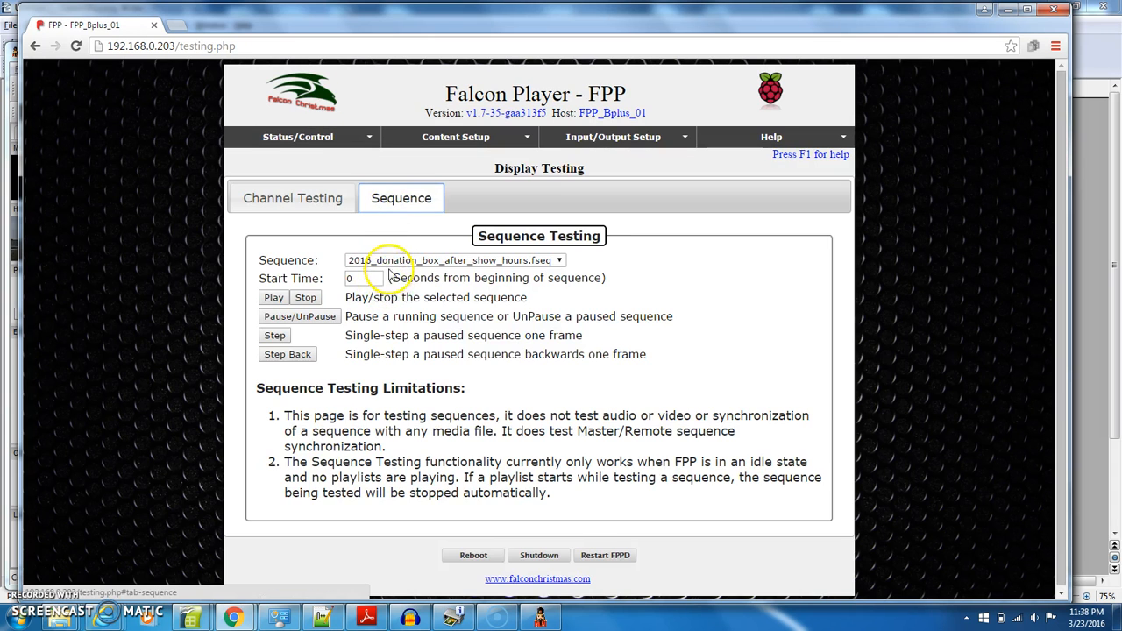
pyautogui.click(385, 263)
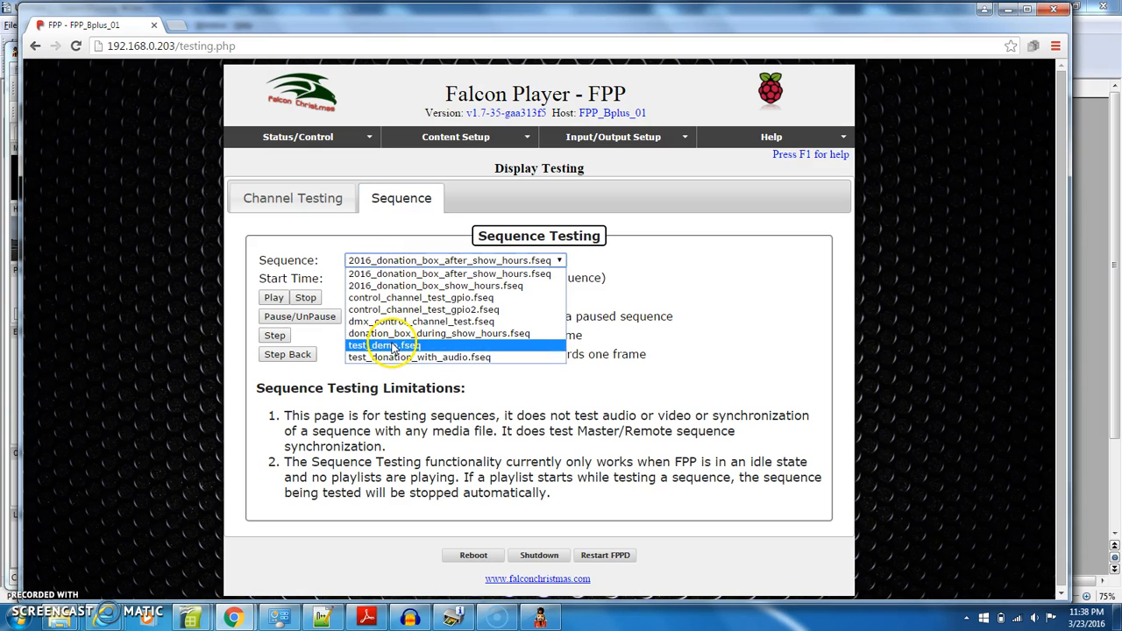
pyautogui.click(239, 234)
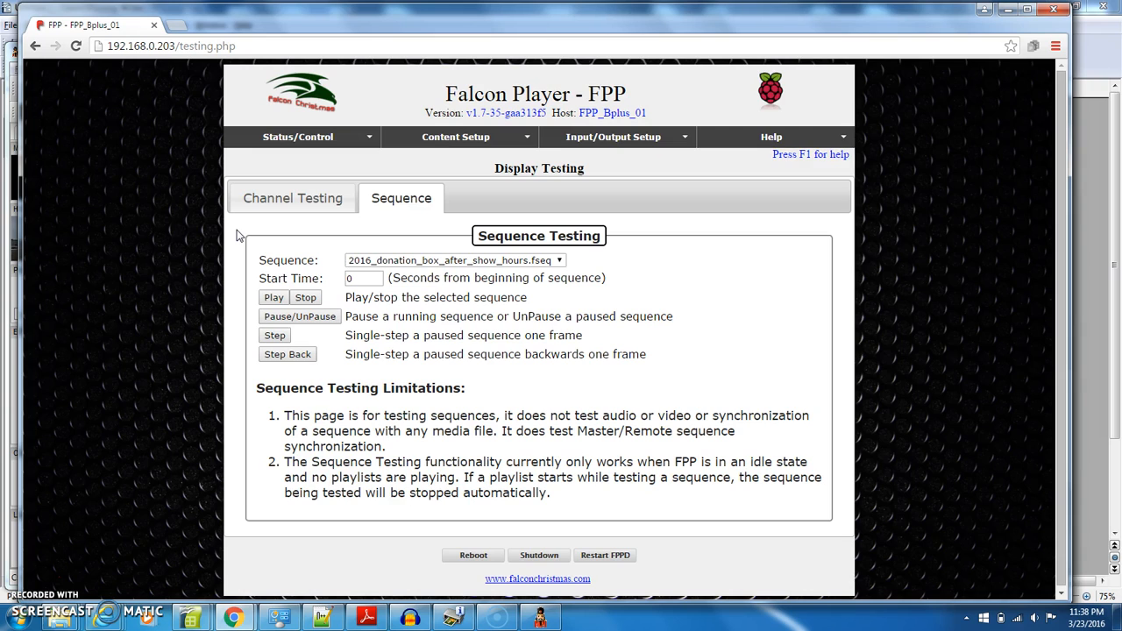
pyautogui.click(289, 136)
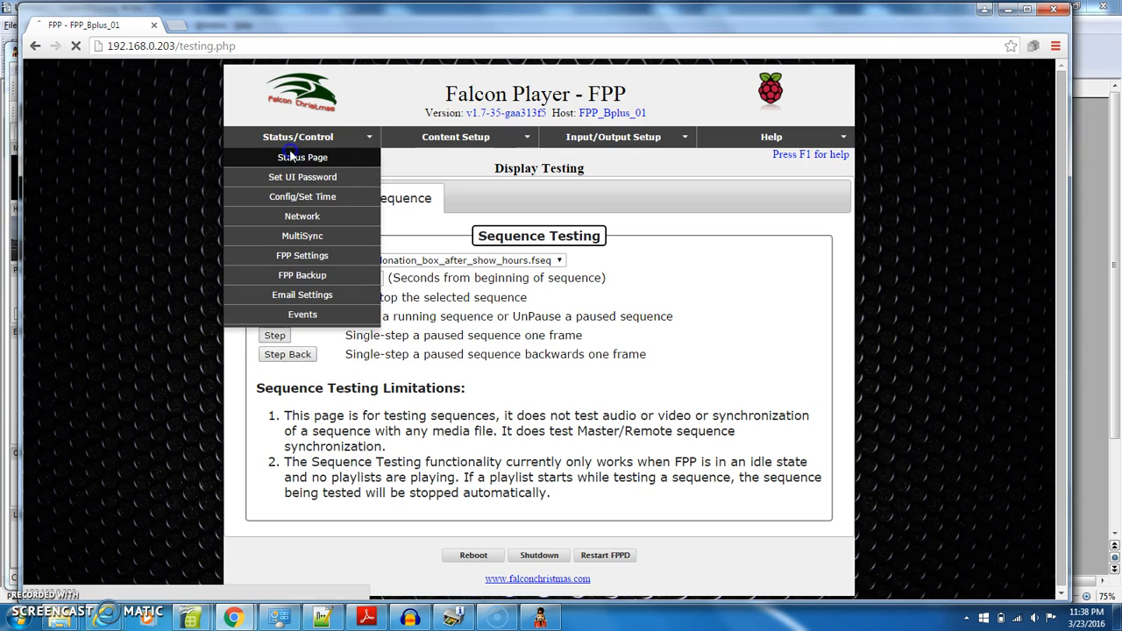
pyautogui.click(291, 154)
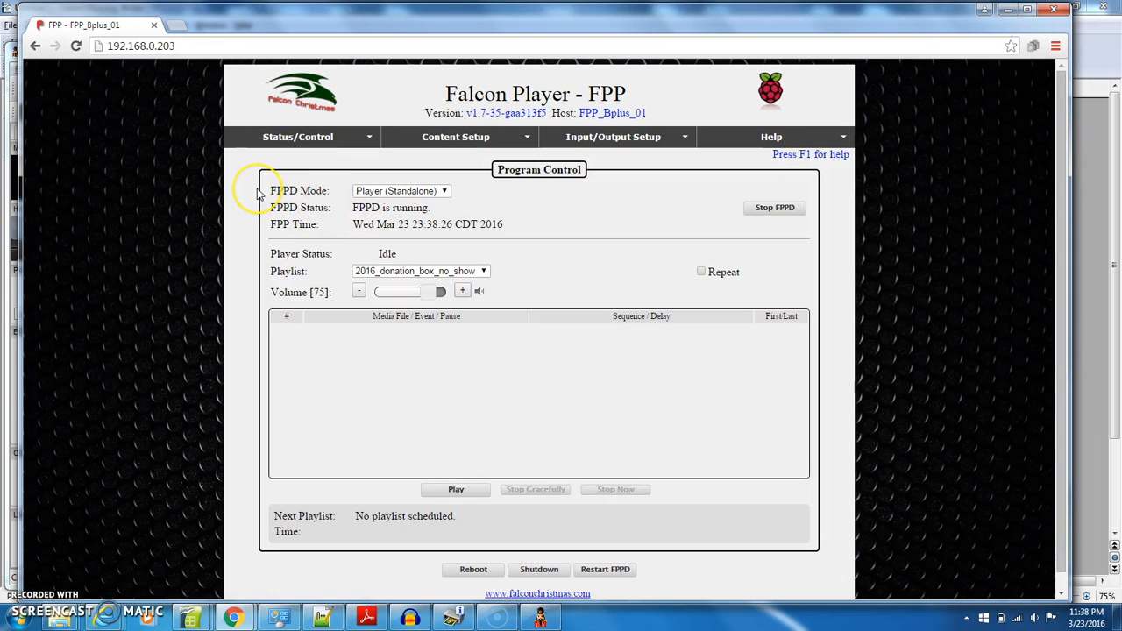